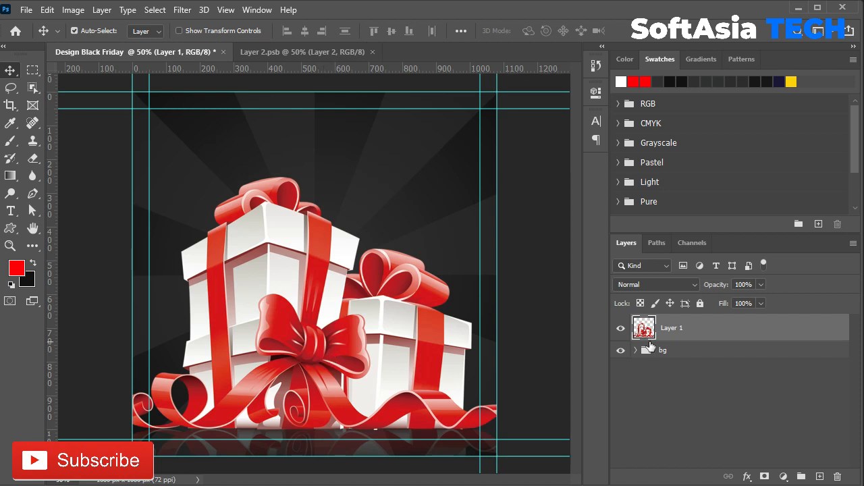
Scale the gift image down to about 69% with Free Transform and commit it.
click(648, 187)
key(ctrl+t)
drag(549, 473, 478, 426)
drag(294, 313, 313, 327)
drag(496, 438, 427, 392)
drag(307, 322, 342, 370)
drag(462, 438, 484, 453)
drag(421, 400, 416, 370)
drag(479, 209, 465, 218)
drag(364, 270, 365, 272)
drag(291, 369, 289, 361)
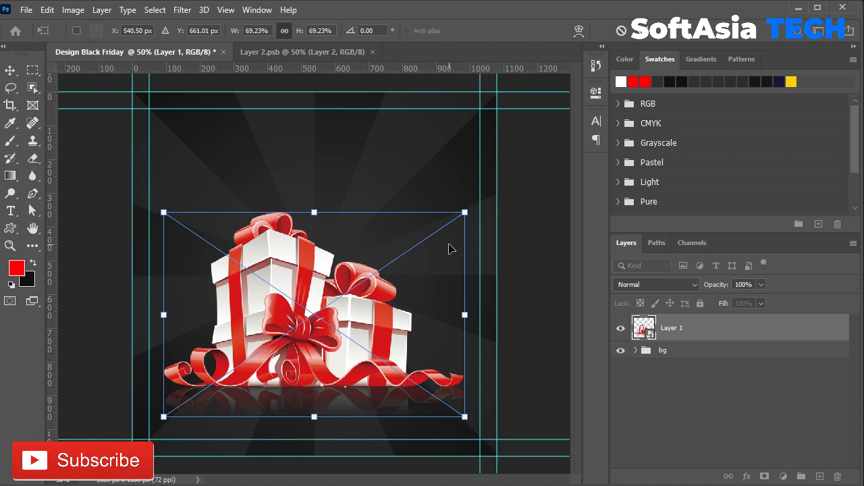
drag(465, 211, 468, 210)
click(642, 32)
Center the gift image horizontally on the canvas.
key(ctrl+a)
click(305, 31)
key(ctrl+d)
Group the gift layer and name the group Image.
key(ctrl+g)
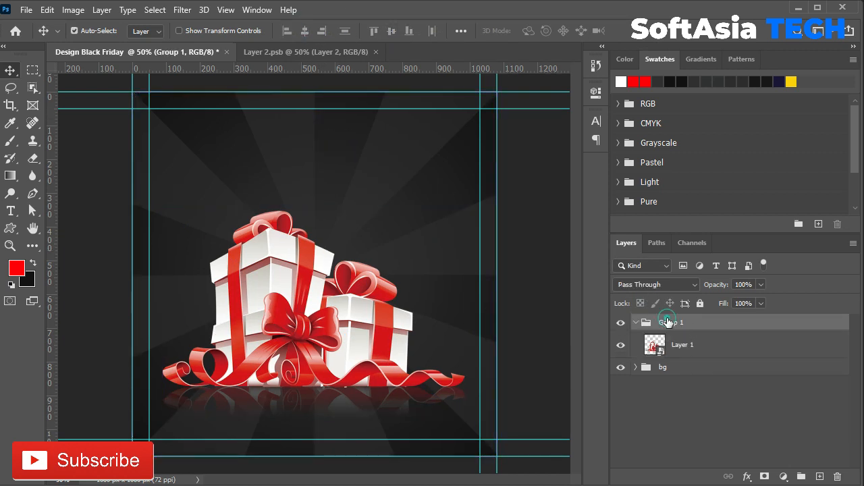
double_click(683, 321)
text(bg)
key(Return)
double_click(659, 323)
text(Ima)
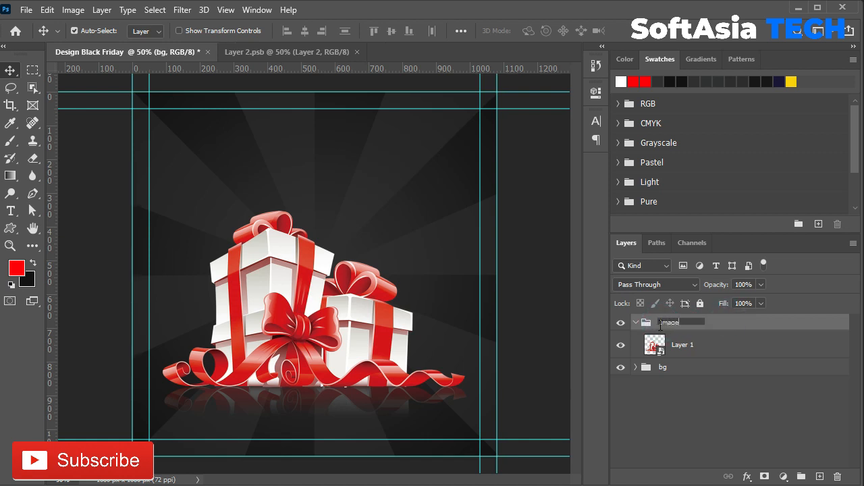
text(ge)
click(742, 322)
click(635, 322)
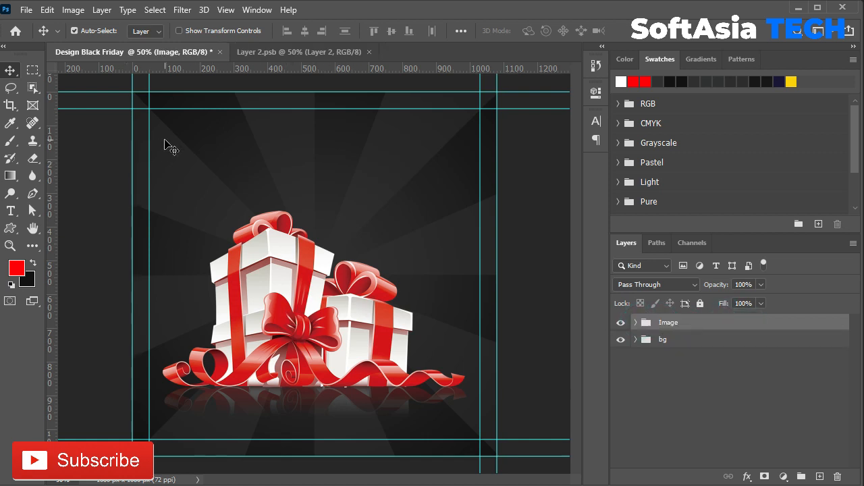
Add the text SA near the top-left corner and set its size to 40 pt.
scroll(165, 142, up, 1)
key(t)
click(191, 138)
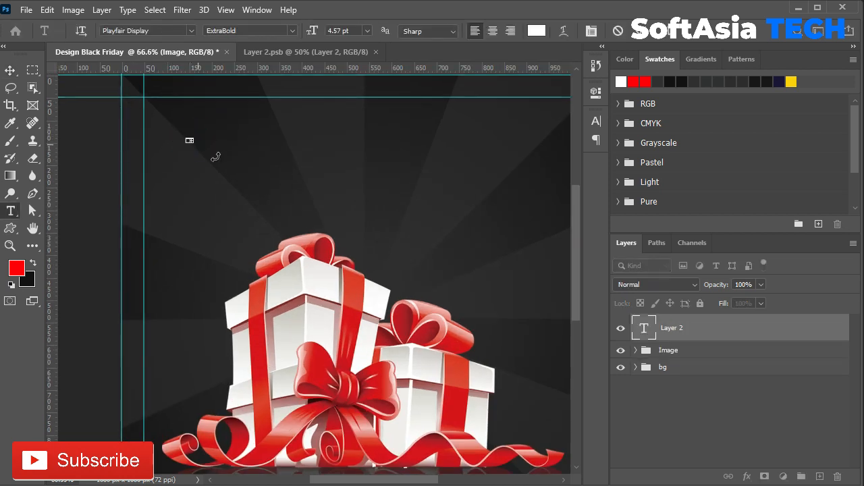
click(776, 337)
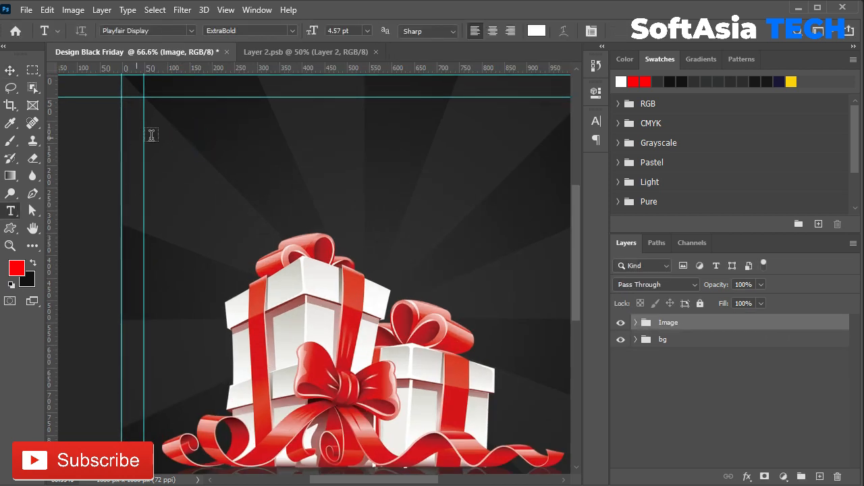
click(177, 133)
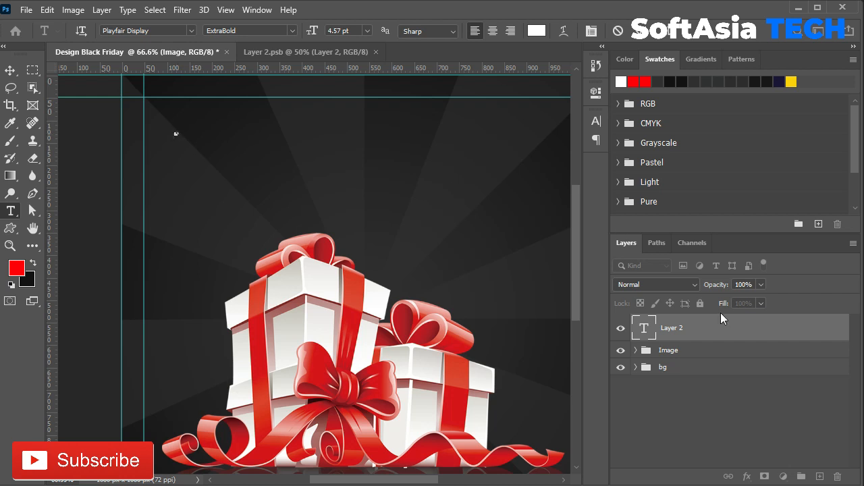
text(sa)
click(595, 121)
click(467, 156)
text(40)
key(Return)
click(551, 111)
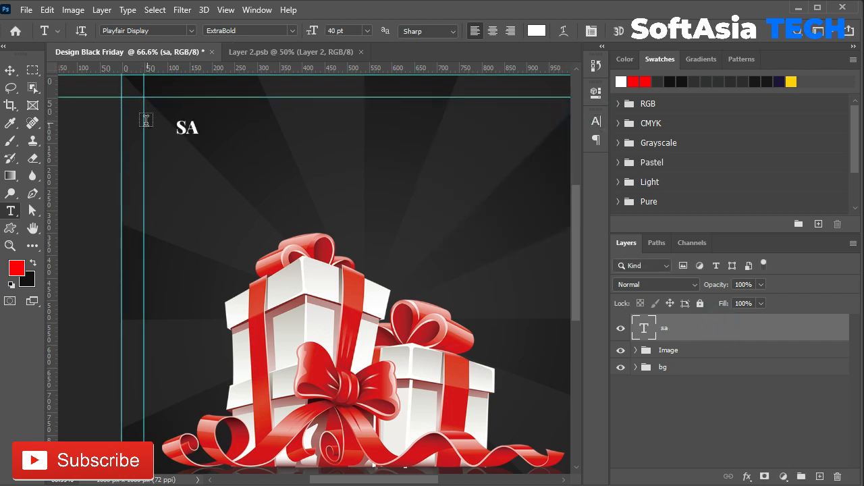
key(ctrl+Return)
Move the SA text into the top-left corner inside the guides.
key(v)
scroll(169, 141, up, 2)
drag(180, 127, 143, 99)
scroll(297, 172, down, 2)
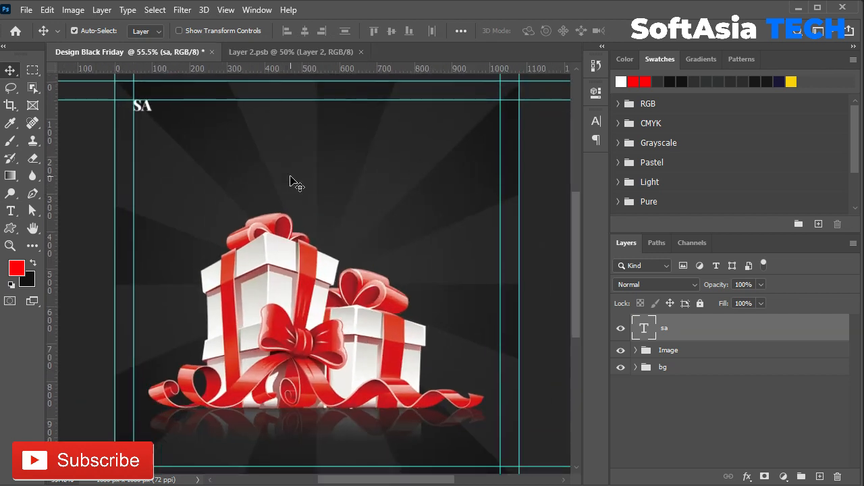
Scale the gift image down to about 62% and center it horizontally on the canvas.
click(361, 347)
drag(306, 304, 310, 311)
key(ctrl+t)
drag(489, 216, 449, 242)
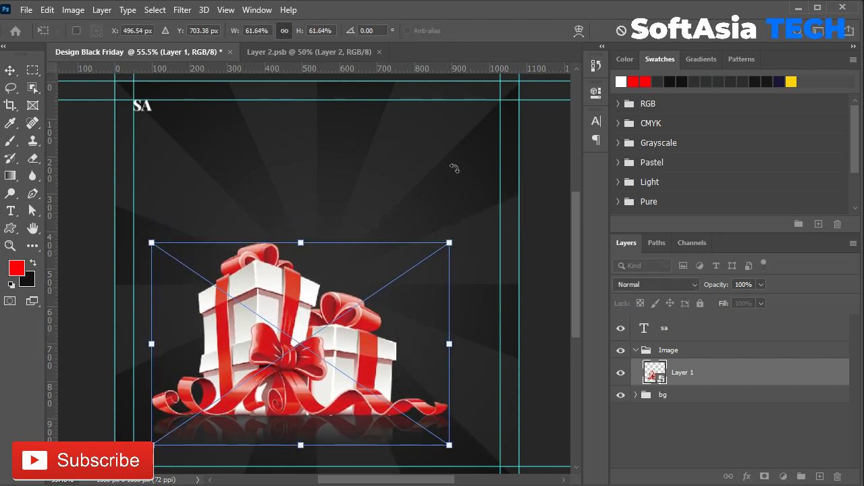
click(645, 33)
key(ctrl+a)
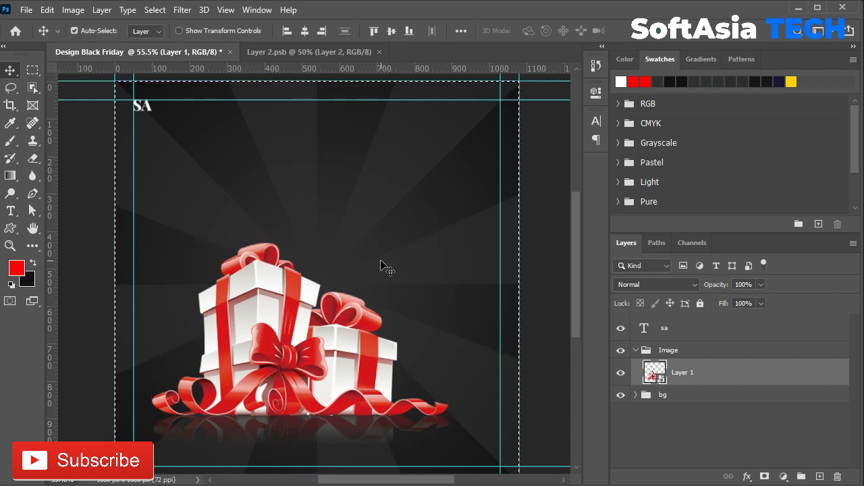
click(304, 30)
key(ctrl+d)
Nudge the gift image slightly upward.
drag(302, 313, 303, 315)
key(Up)
key(Up)
key(Up)
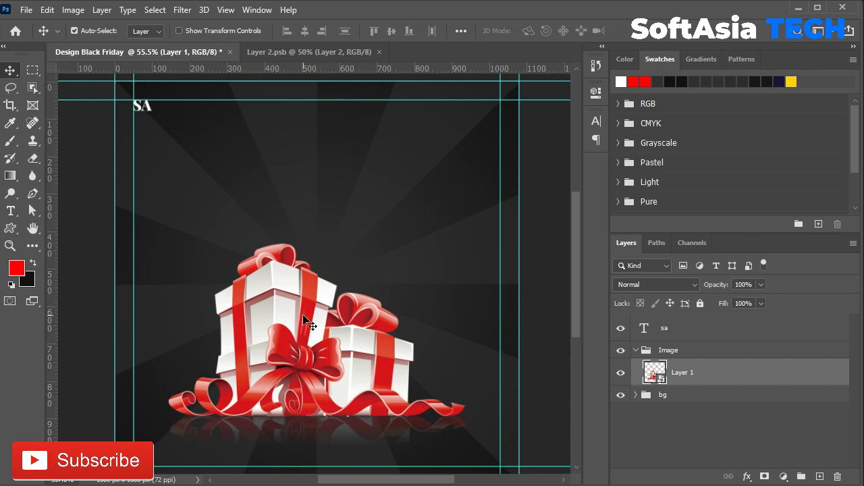
Shrink the gift image slightly and center it horizontally again.
key(ctrl+t)
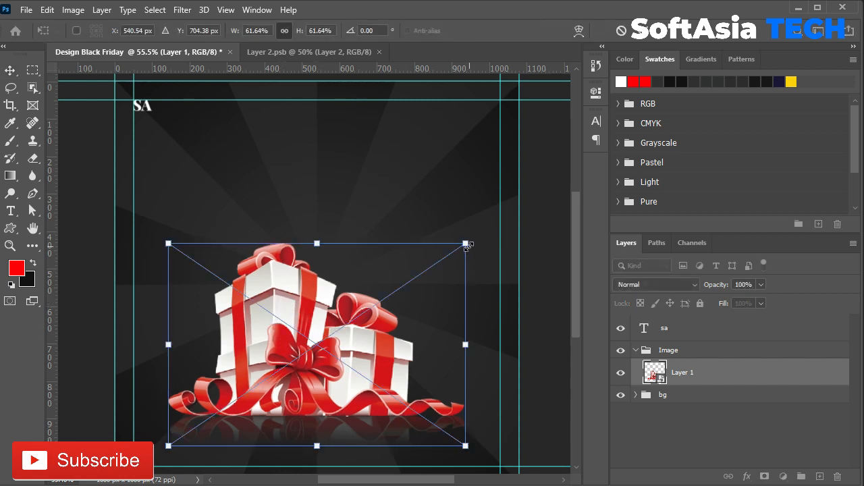
drag(467, 244, 456, 249)
key(Return)
click(315, 368)
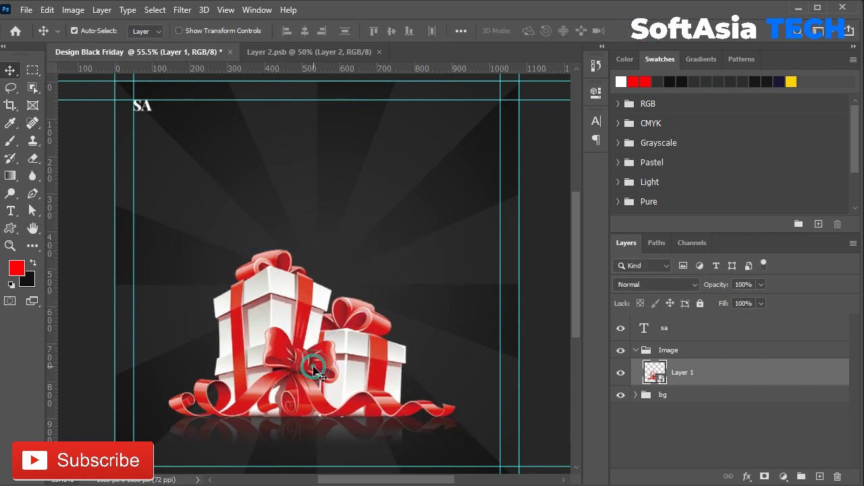
key(ctrl+a)
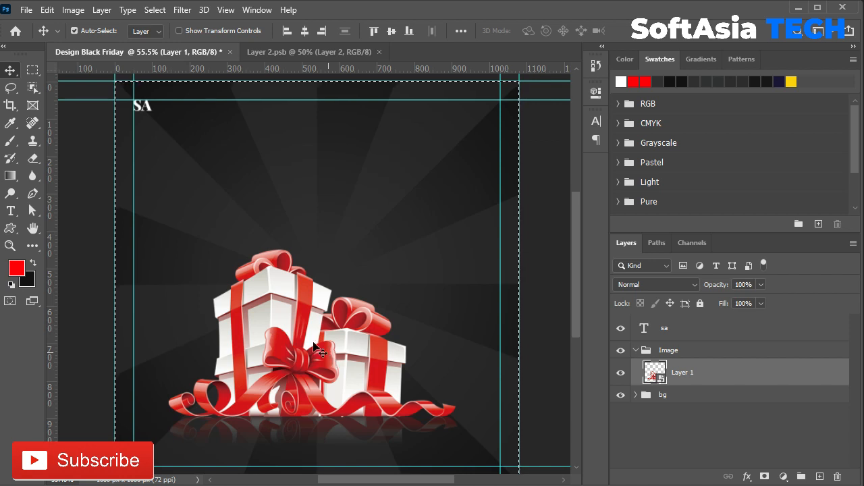
click(303, 33)
key(ctrl+d)
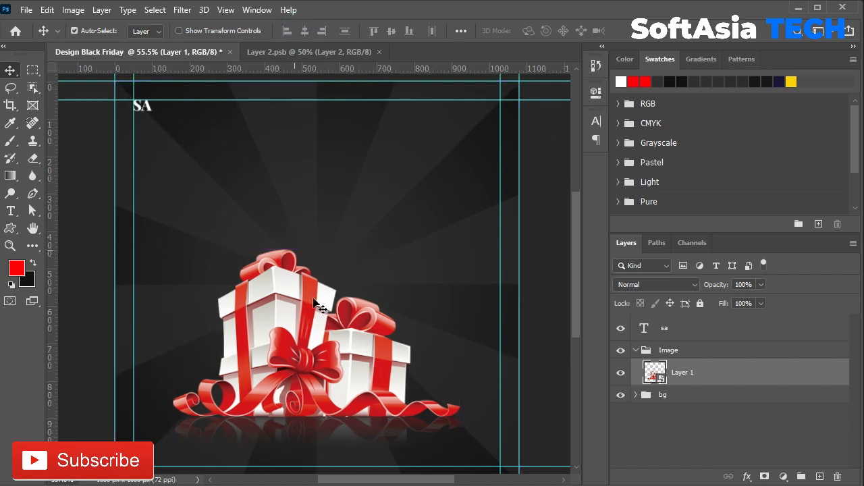
Stretch the sunburst shape in the bg group vertically to about 114% and reposition it.
scroll(320, 304, down, 1)
click(635, 350)
click(635, 367)
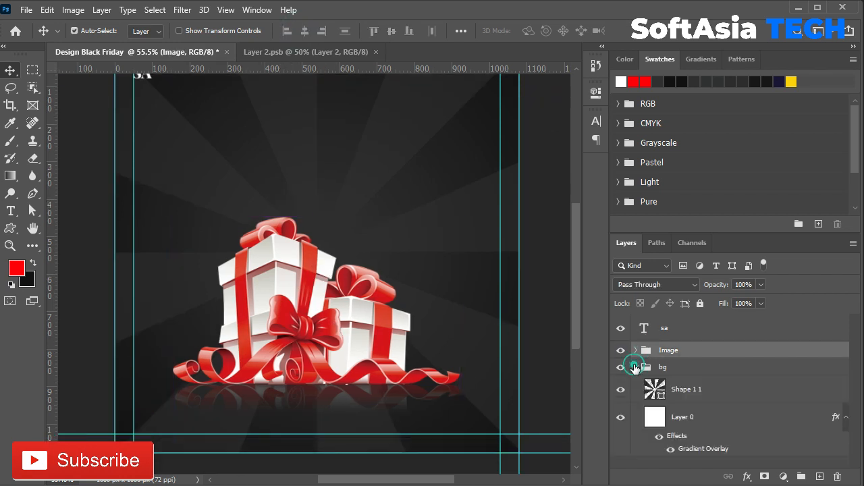
click(682, 388)
key(ctrl+t)
scroll(315, 121, down, 1)
drag(315, 121, 309, 76)
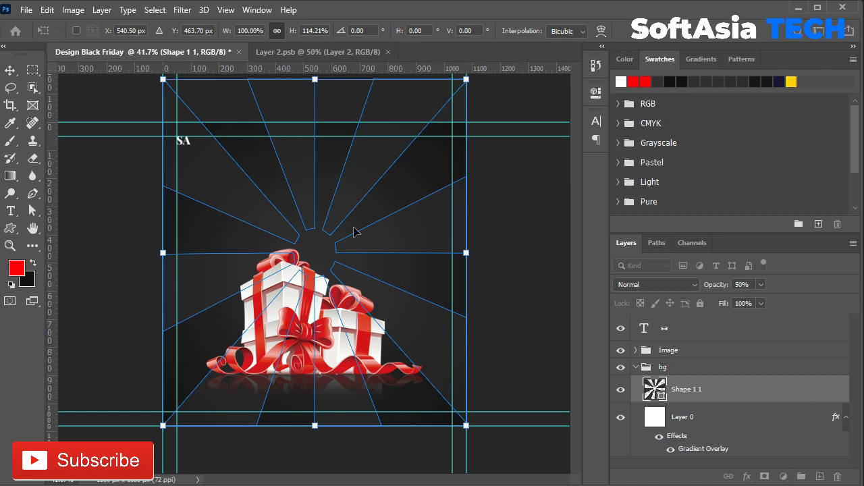
drag(351, 174, 345, 202)
key(Return)
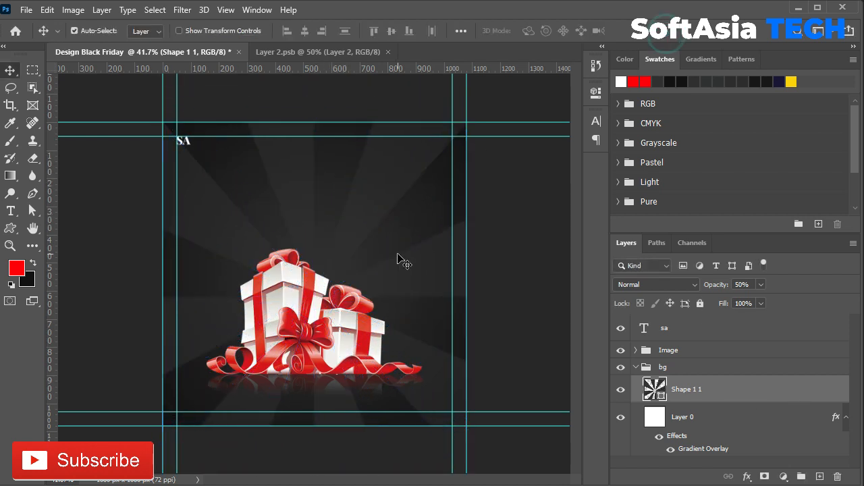
Group the SA text layer and name the group logo.
click(635, 366)
click(692, 329)
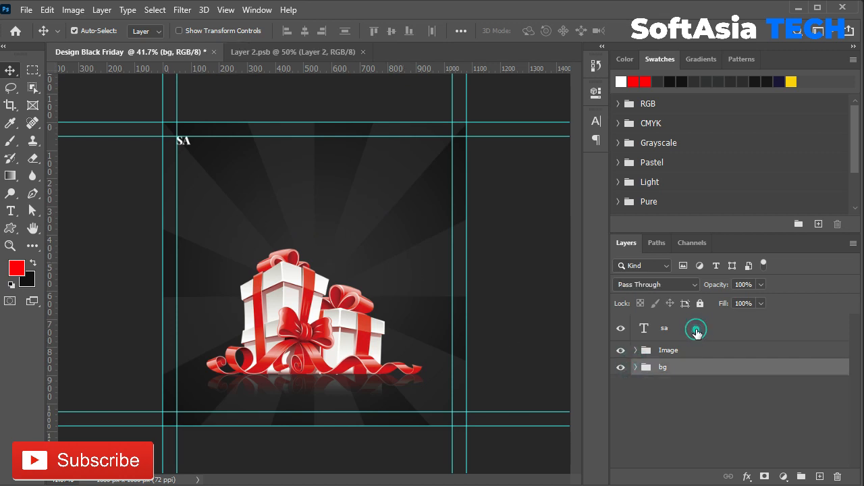
key(ctrl+g)
double_click(670, 323)
click(718, 328)
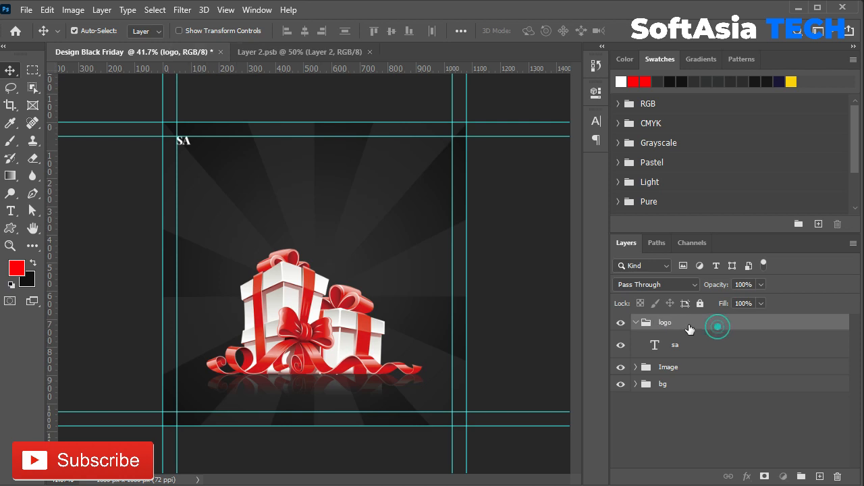
Add the text SPECIAL OFFER ON ALL ITEMS near the top centre of the canvas.
click(635, 322)
scroll(230, 181, up, 2)
key(t)
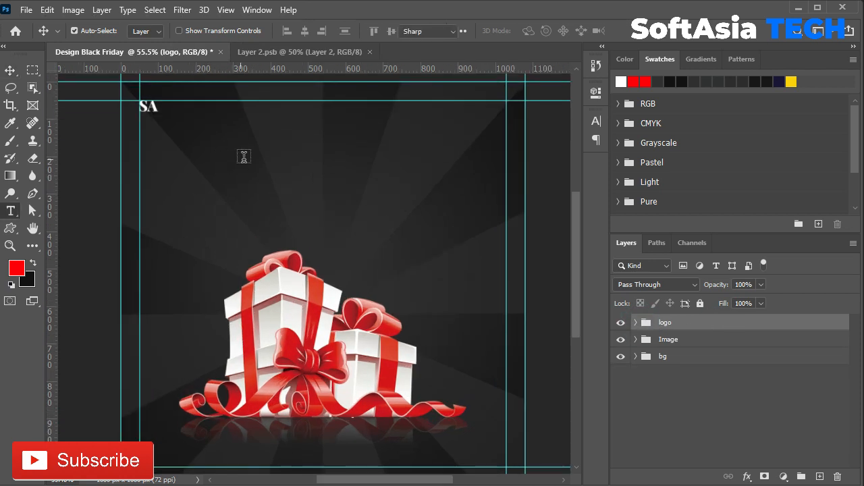
click(254, 159)
key(BackSpace)
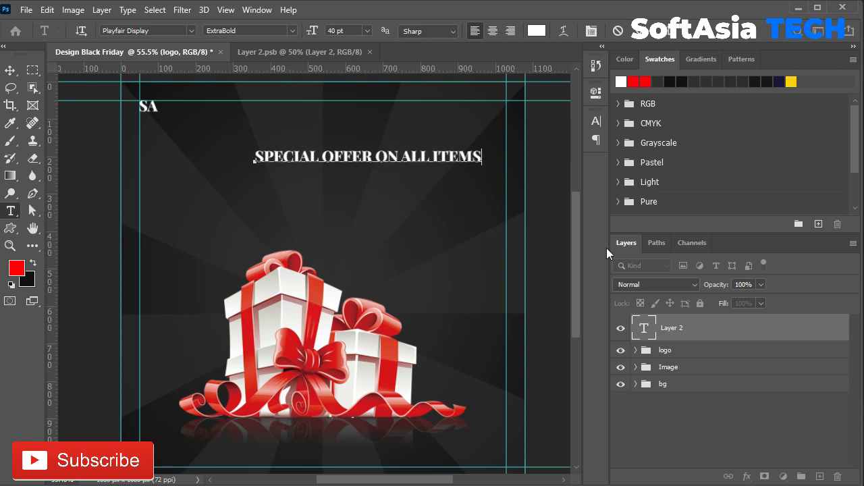
click(725, 339)
Change the offer text's font style to Medium.
click(595, 121)
click(572, 140)
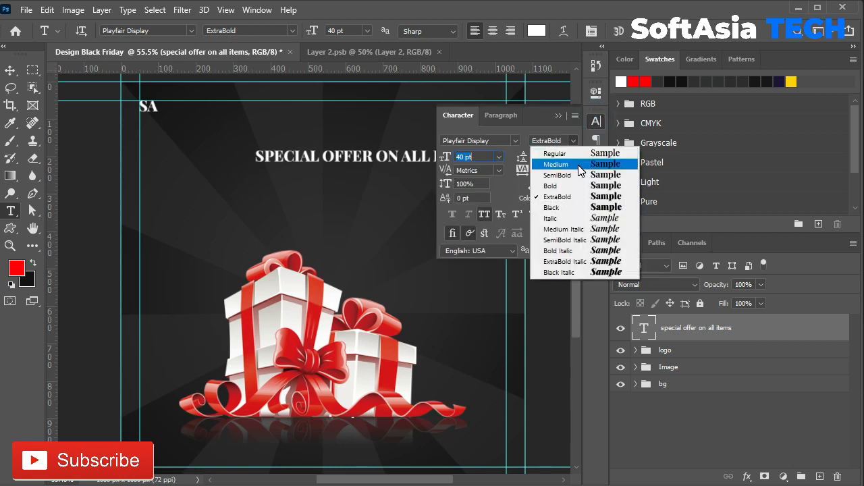
click(579, 164)
click(556, 90)
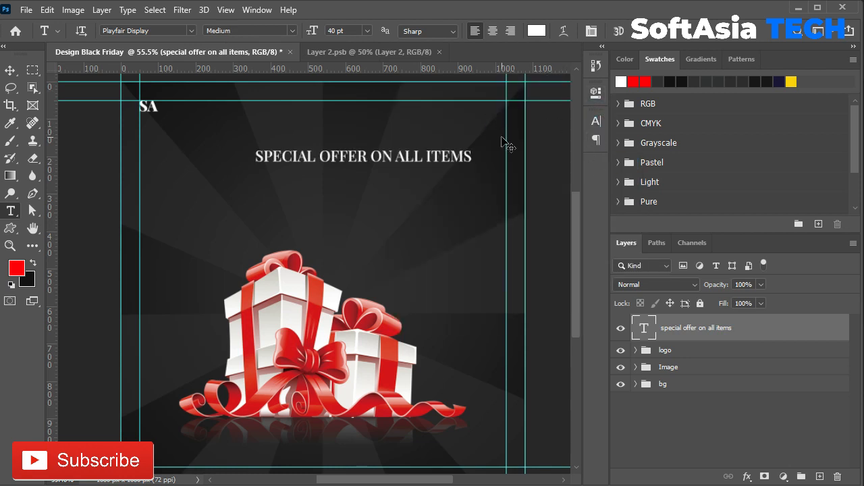
Set the offer text's size to 15 pt.
click(595, 122)
drag(452, 154, 444, 159)
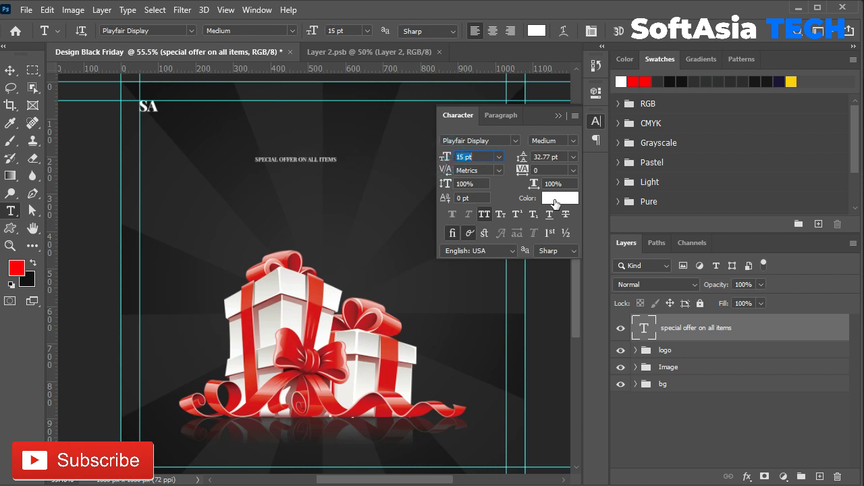
click(559, 117)
Add the word BLACK as a new 40 pt text layer below the offer text.
click(296, 210)
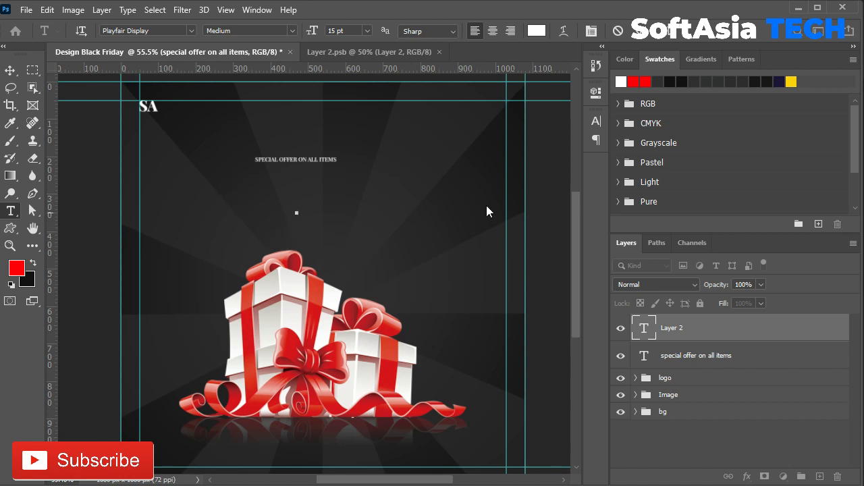
click(595, 121)
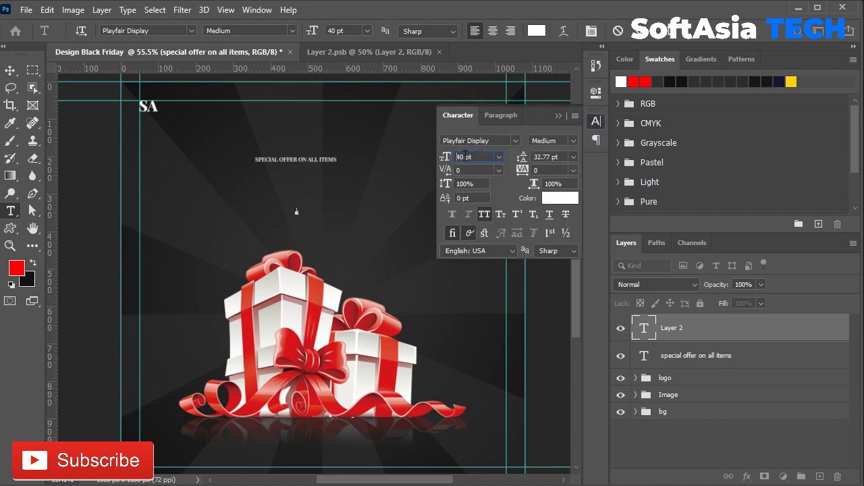
click(558, 115)
text(BLA)
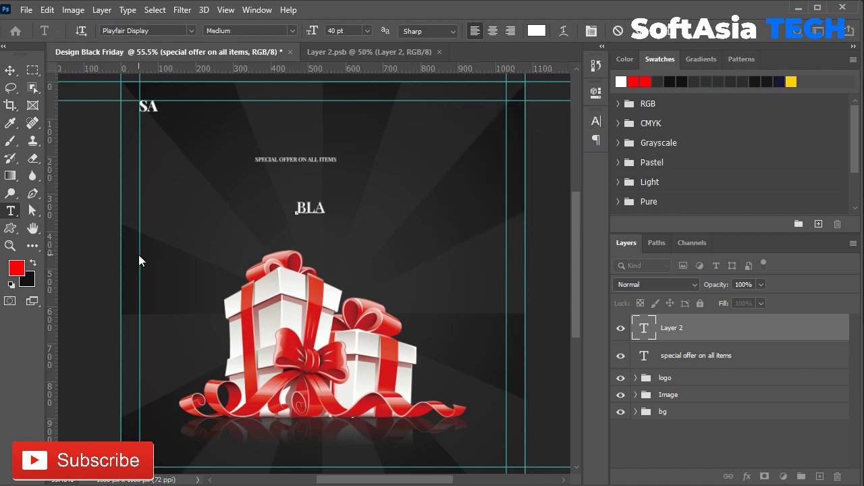
click(706, 337)
Change the BLACK text's font style to ExtraBold.
click(596, 121)
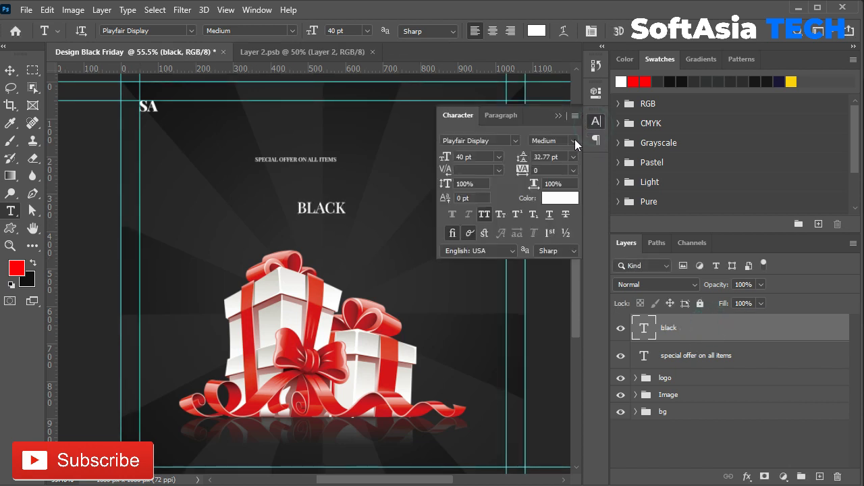
click(573, 139)
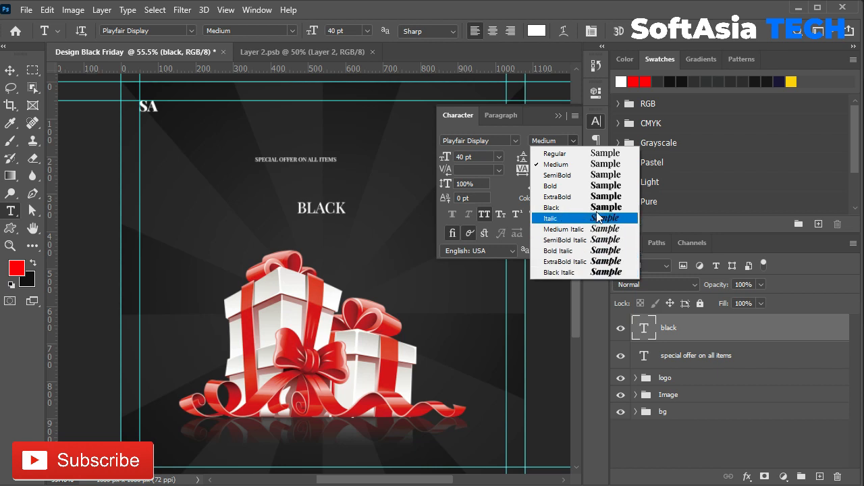
click(594, 196)
click(555, 81)
Scale the BLACK text up to about 320% with Free Transform.
key(ctrl+t)
drag(349, 200, 408, 170)
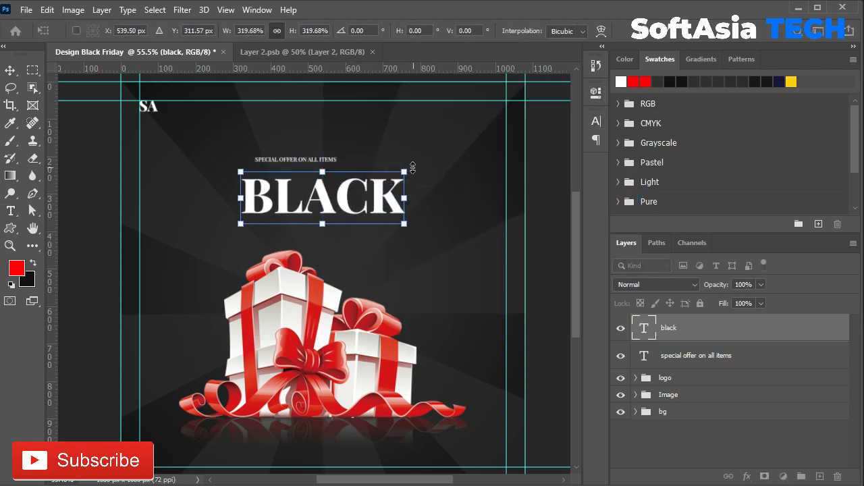
key(Return)
Set the tracking of the BLACK text to 50.
key(t)
click(595, 122)
click(573, 170)
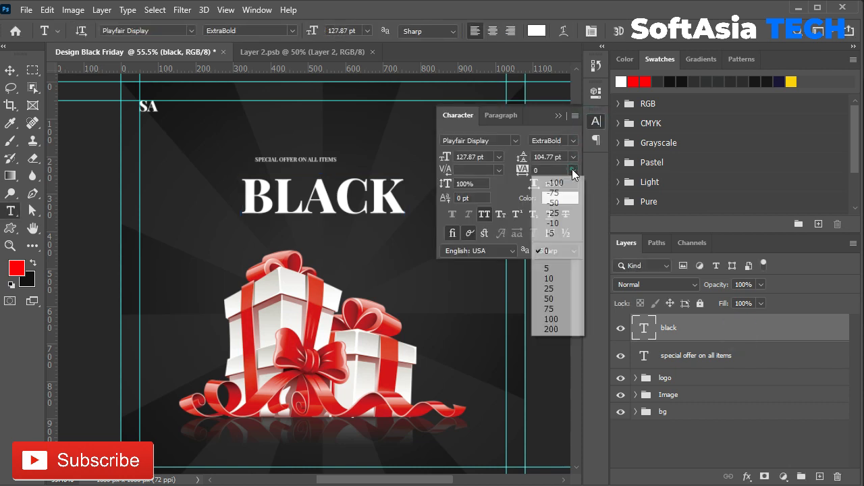
click(563, 288)
click(573, 170)
click(550, 298)
click(557, 118)
Enlarge the BLACK text to about 114% and shift it slightly downward.
key(ctrl+t)
drag(415, 170, 446, 173)
drag(381, 195, 359, 173)
drag(424, 142, 420, 143)
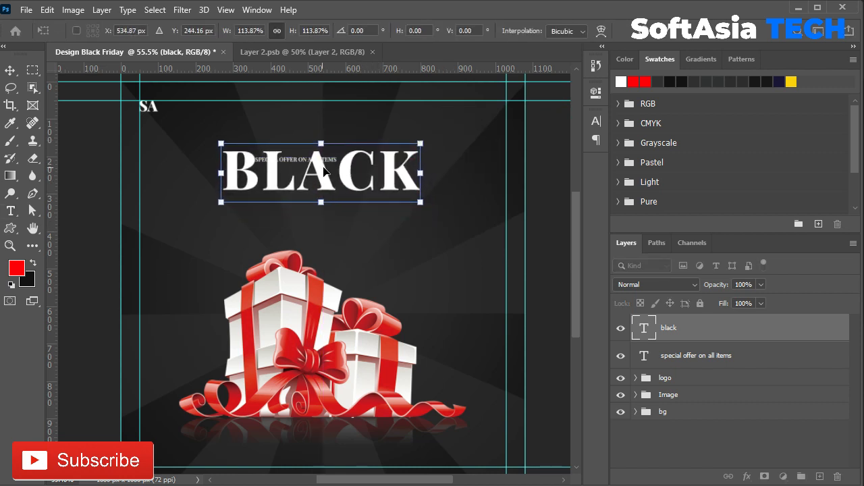
drag(324, 169, 332, 176)
key(Return)
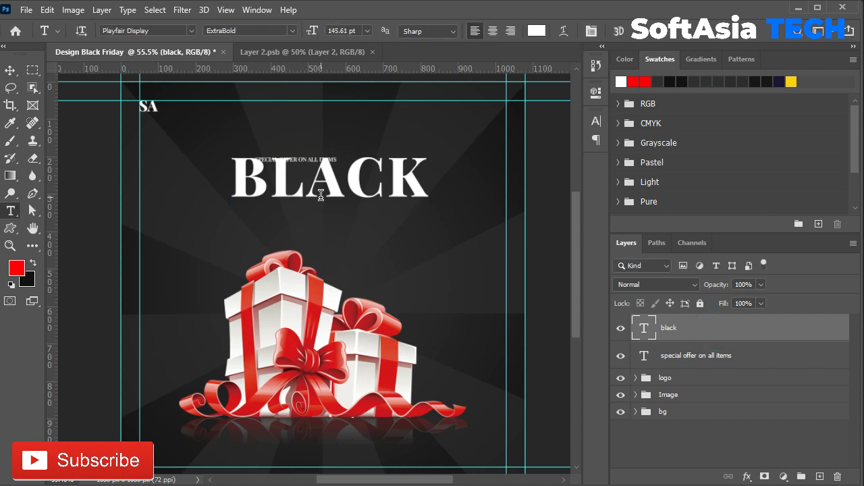
Duplicate the BLACK text below itself and change the copy's text to FRIDAY.
click(10, 70)
alt+drag(334, 187, 356, 244)
double_click(356, 245)
text(FR)
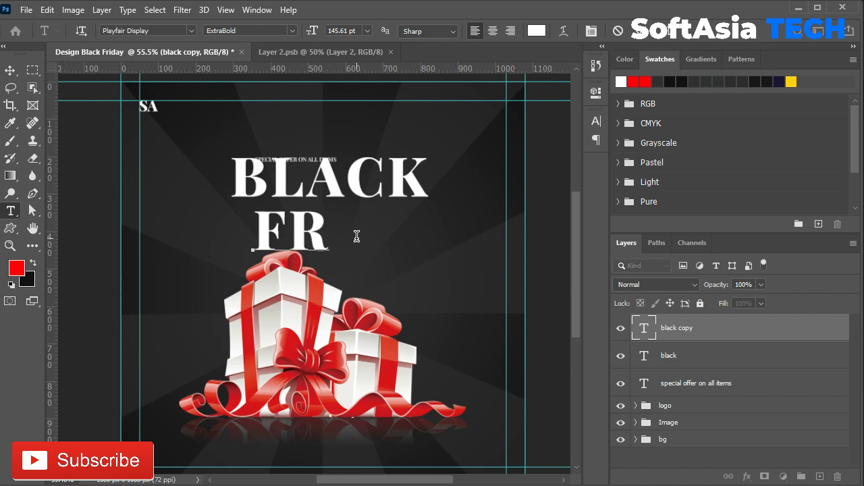
text(IDAY)
key(ctrl+Return)
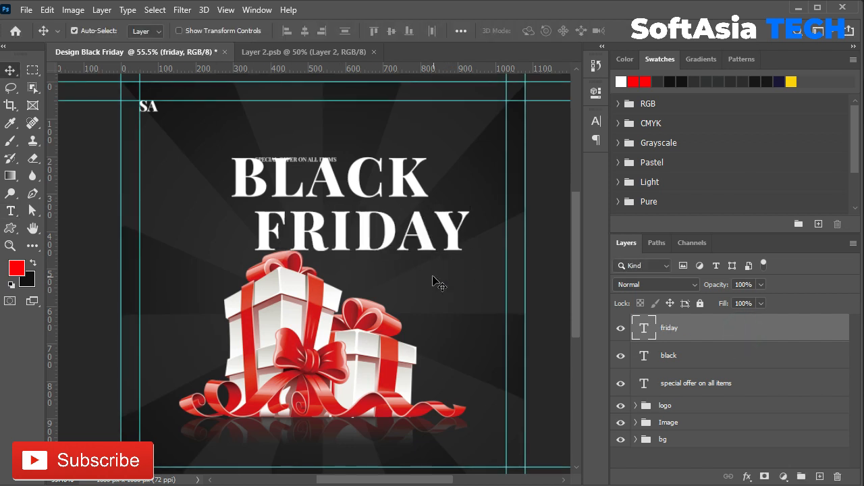
Move the FRIDAY text up and to the right so it sits just under BLACK.
scroll(439, 283, up, 1)
scroll(275, 196, up, 2)
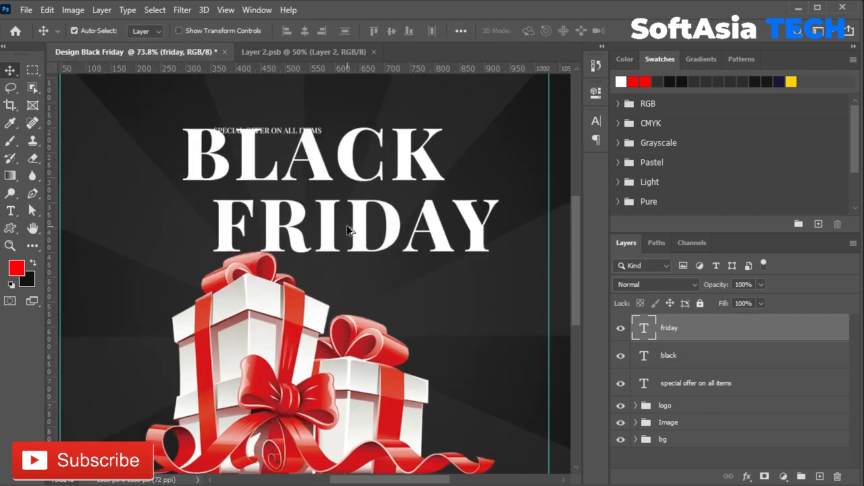
drag(286, 236, 330, 215)
Set the special offer line's tracking to 100 and its font size to 30 pt.
click(725, 386)
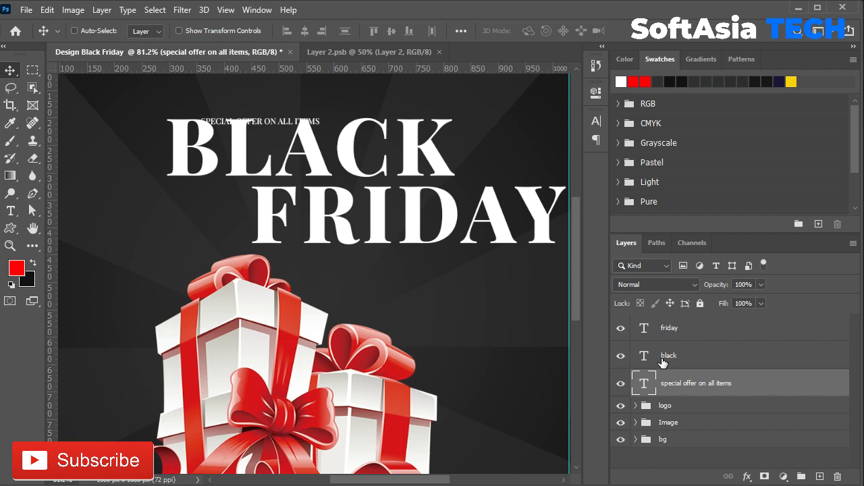
key(ctrl+t)
key(Return)
click(595, 121)
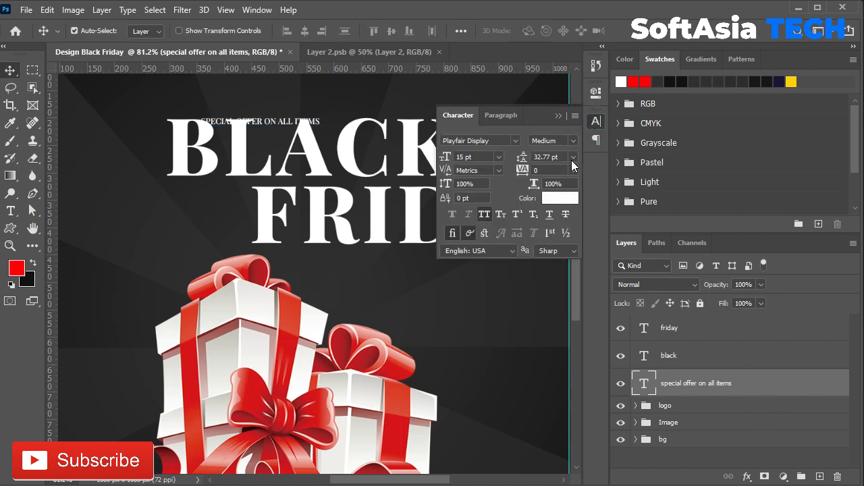
click(573, 171)
click(554, 320)
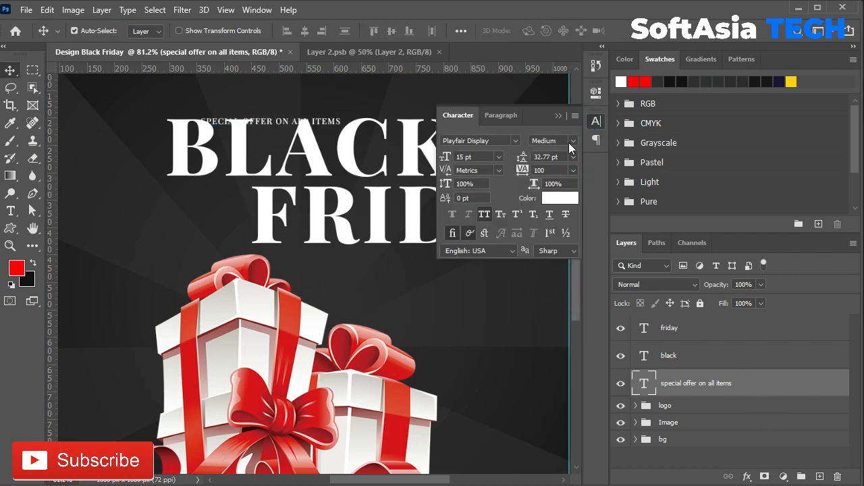
click(472, 157)
key(Return)
key(Return)
text(30)
key(Return)
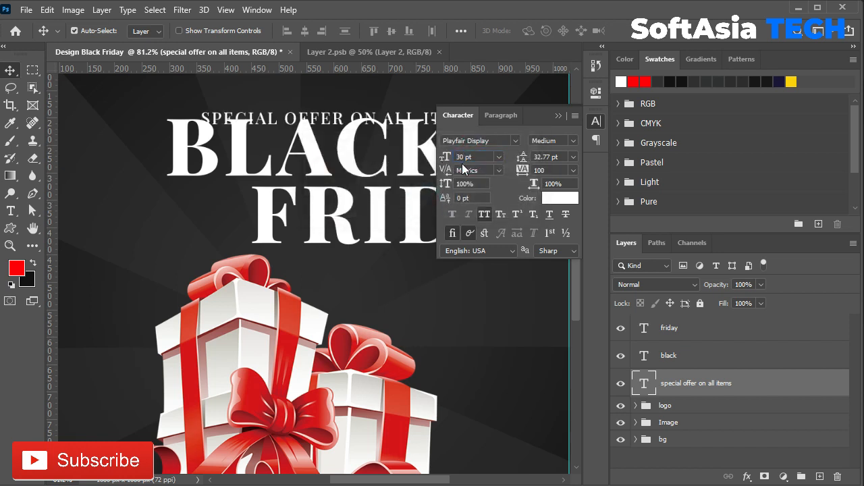
Reposition the special offer line so it sits just above the BLACK text.
click(557, 116)
scroll(376, 125, up, 2)
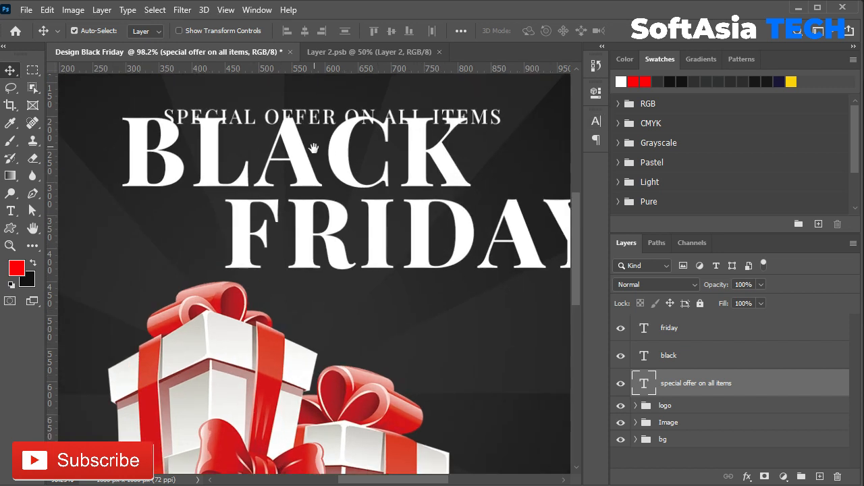
drag(314, 149, 320, 274)
right_click(381, 485)
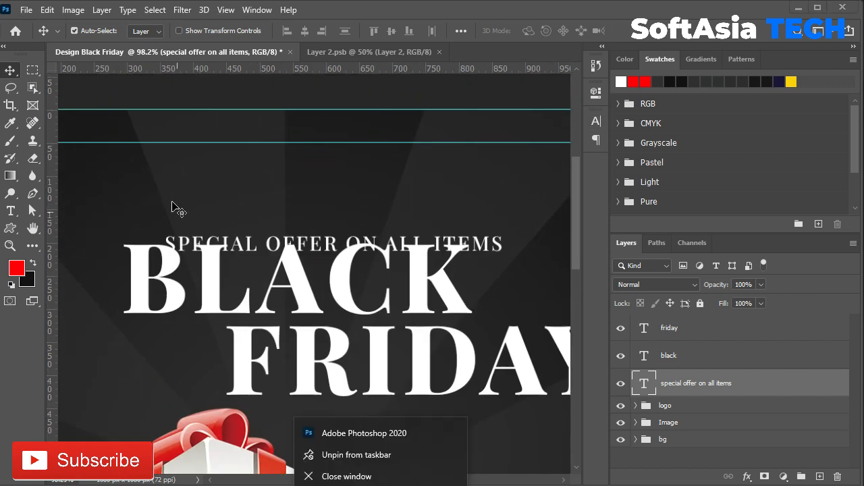
click(209, 257)
scroll(203, 230, up, 1)
drag(257, 270, 249, 254)
click(709, 383)
drag(548, 251, 496, 235)
Change the BLACK text's color to the red swatch.
click(463, 270)
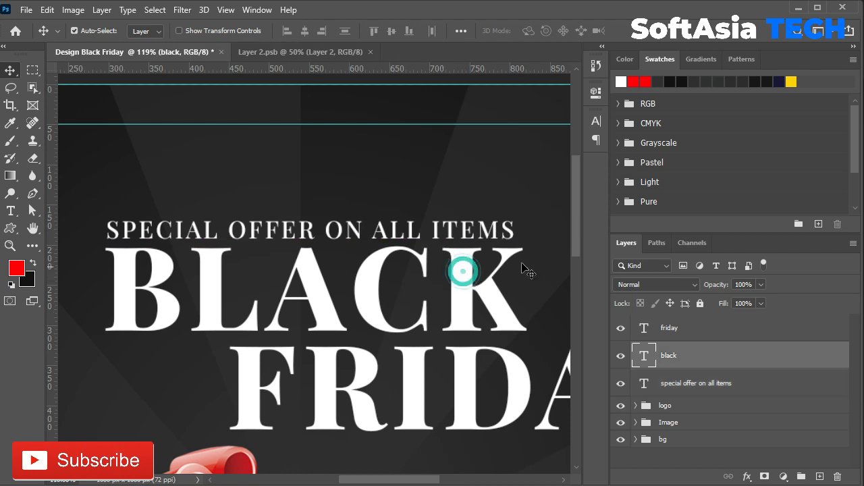
click(595, 121)
click(560, 198)
click(633, 82)
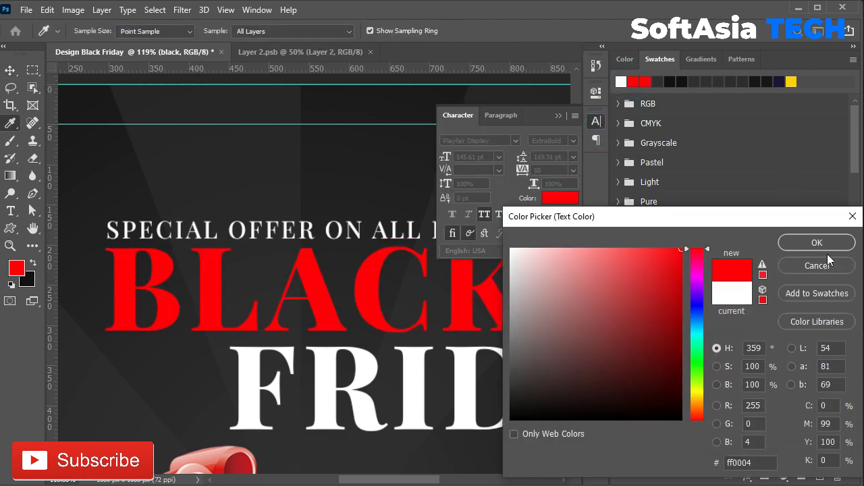
click(813, 243)
Add a drop shadow to the BLACK text with 39% opacity, 90° angle, 12 px distance, 14% spread and 0 size.
double_click(769, 361)
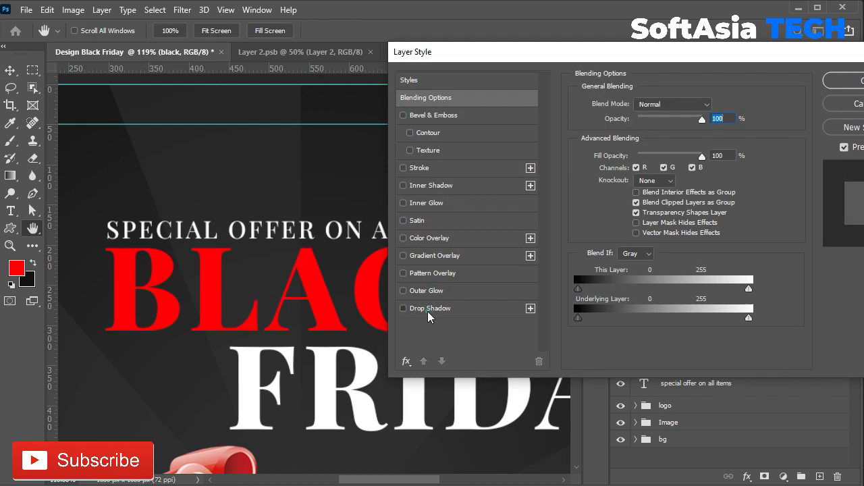
click(429, 308)
drag(629, 195, 608, 196)
drag(625, 167, 633, 170)
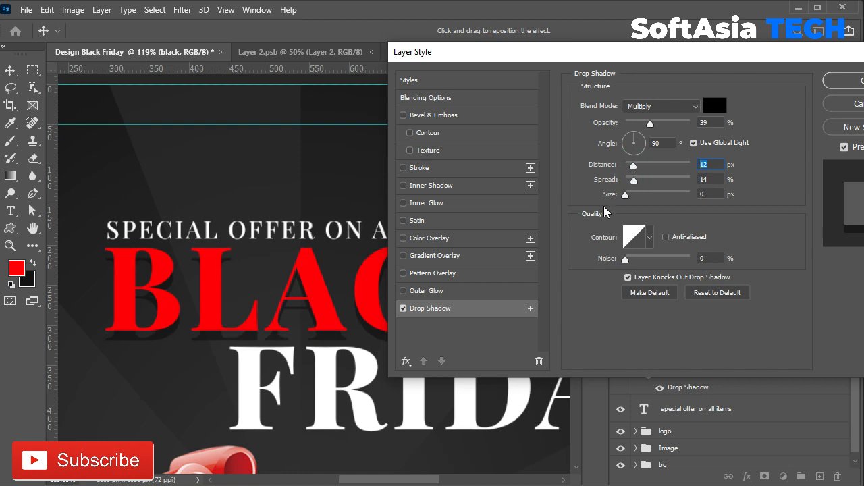
click(844, 82)
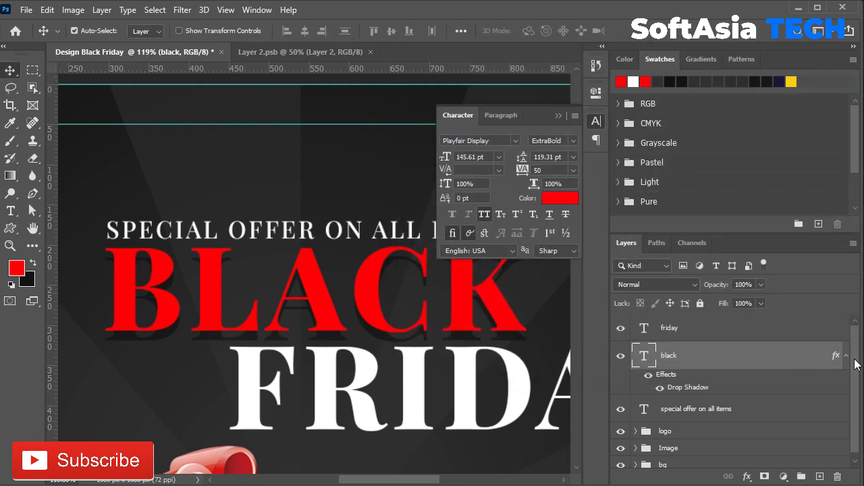
Copy the BLACK layer's style and paste it onto the FRIDAY layer.
right_click(770, 355)
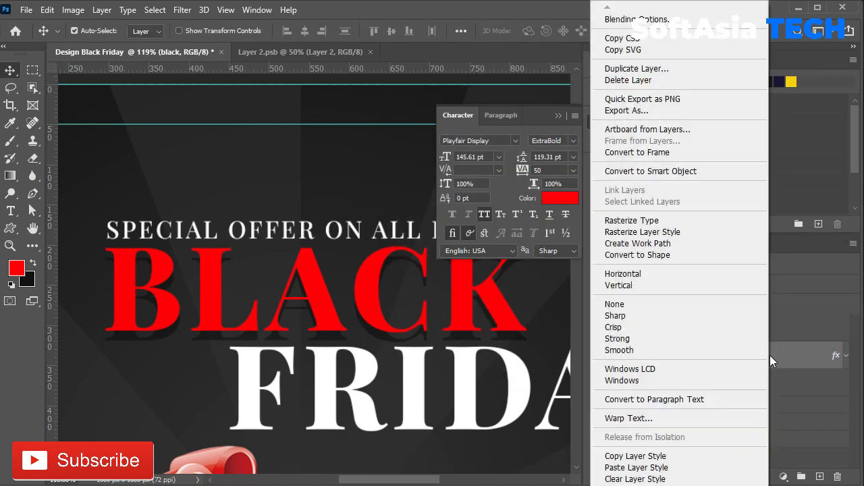
click(658, 455)
click(688, 337)
right_click(687, 339)
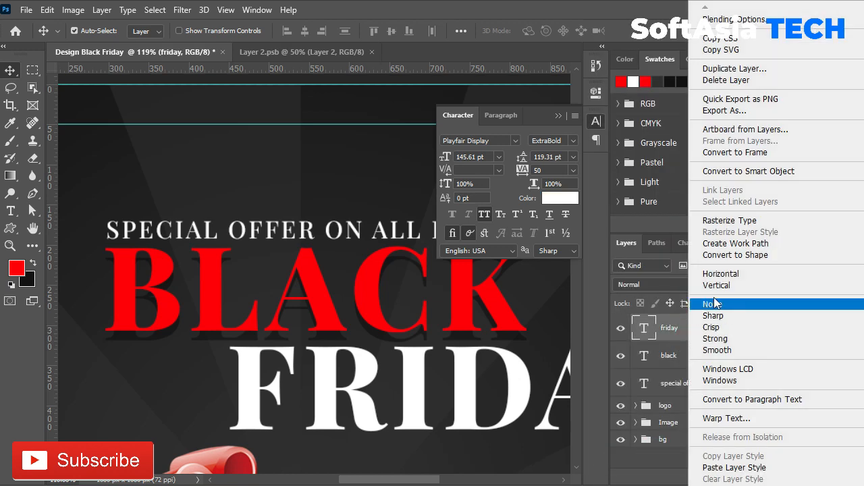
click(716, 465)
click(845, 332)
scroll(607, 341, down, 1)
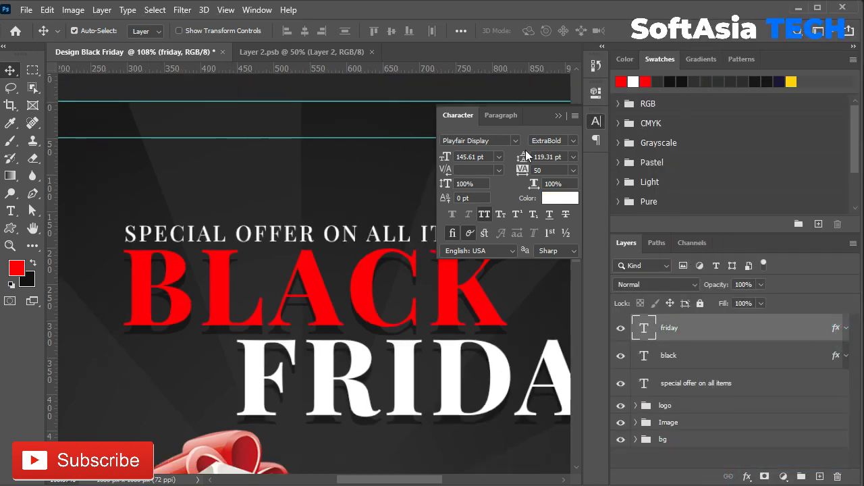
Group the three headline text layers and name the group main text.
click(558, 115)
scroll(442, 297, down, 6)
scroll(426, 324, down, 1)
shift+click(701, 384)
key(ctrl+g)
double_click(667, 323)
text(ma)
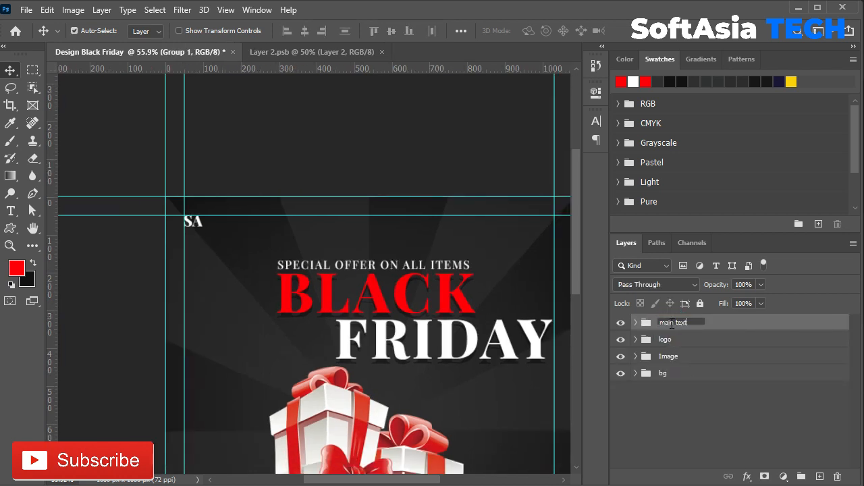
text(in text)
key(Return)
Skew the main text group so it slants upward by about 7 degrees vertically.
scroll(341, 321, down, 3)
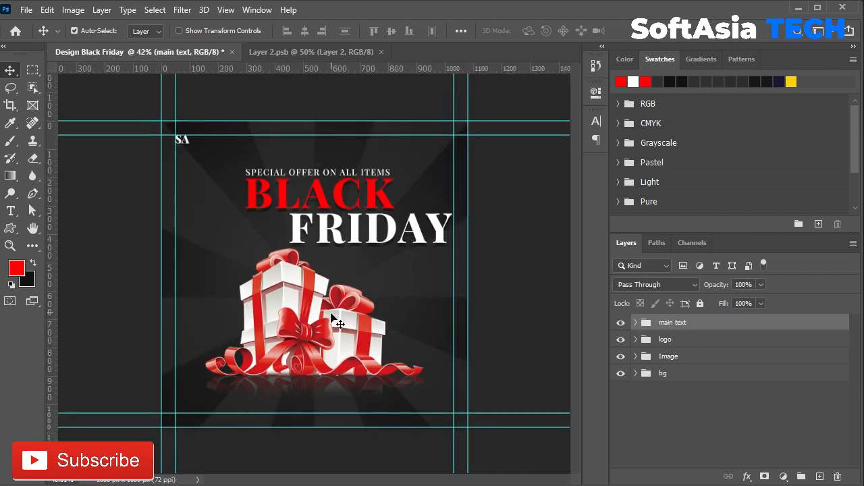
key(ctrl+t)
drag(383, 187, 363, 179)
right_click(444, 194)
drag(439, 185, 439, 160)
drag(333, 176, 323, 181)
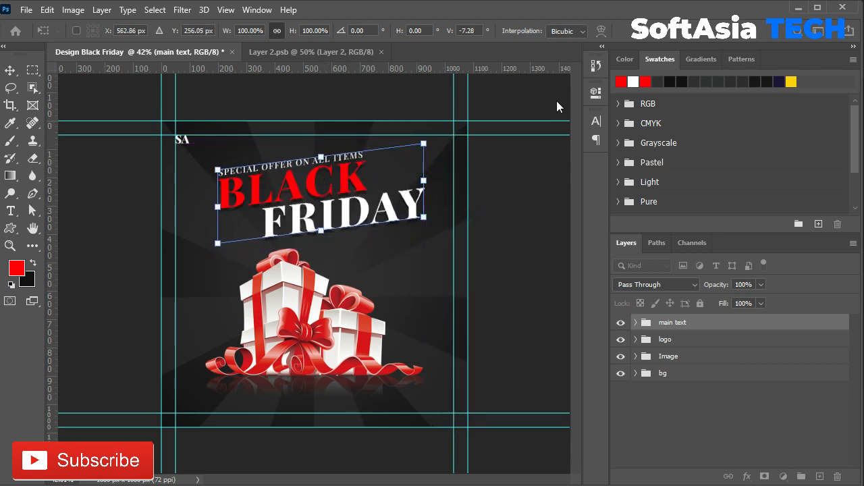
click(662, 35)
Add a phone number text line below the gift image.
scroll(303, 405, up, 4)
drag(233, 365, 354, 317)
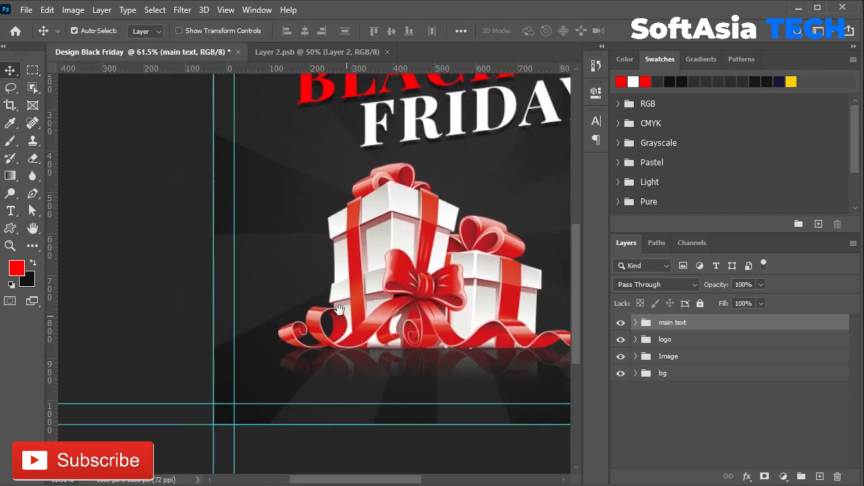
scroll(238, 369, up, 6)
drag(236, 351, 286, 340)
key(t)
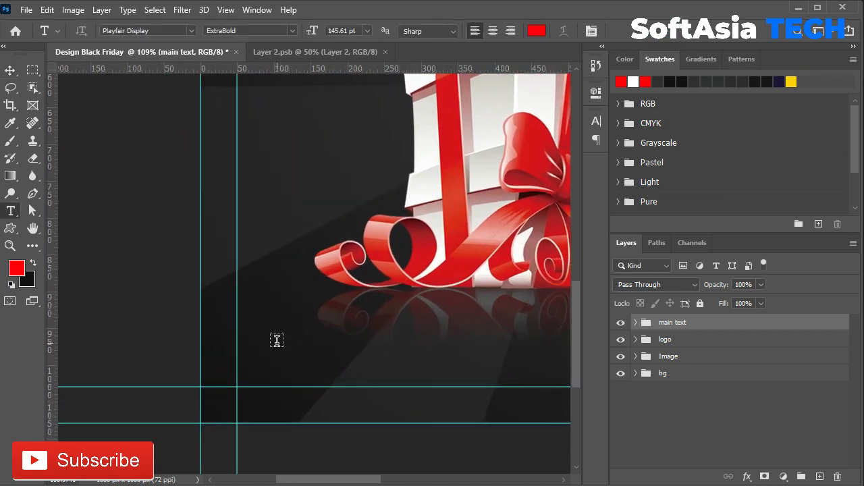
click(277, 341)
key(Delete)
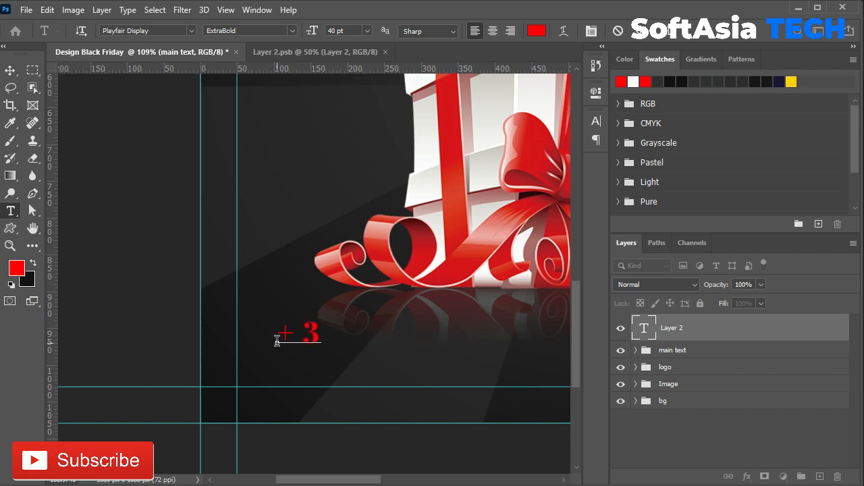
click(722, 330)
Change the phone number text's color to white.
click(595, 120)
click(560, 198)
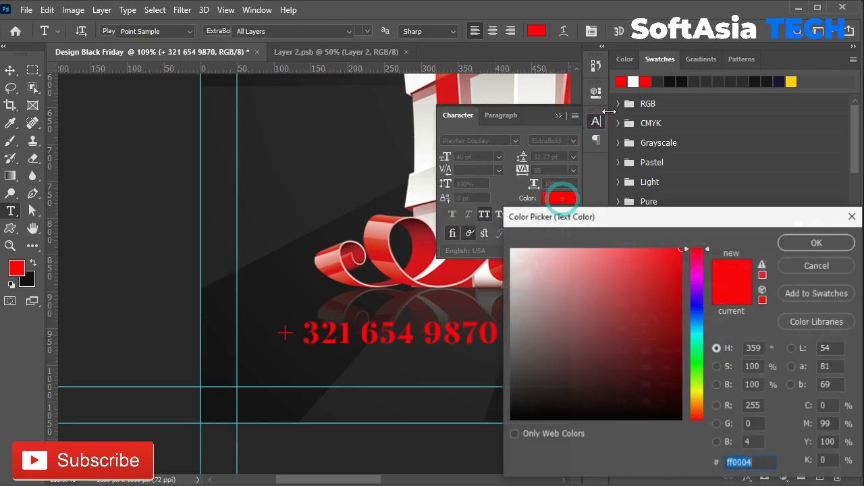
click(633, 82)
click(810, 243)
Change the phone number's font to Montserrat Bold.
click(496, 141)
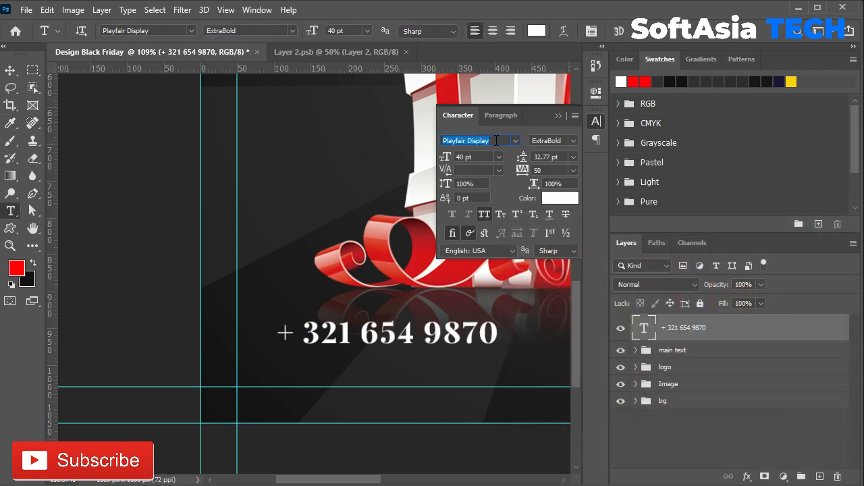
text(montserrat)
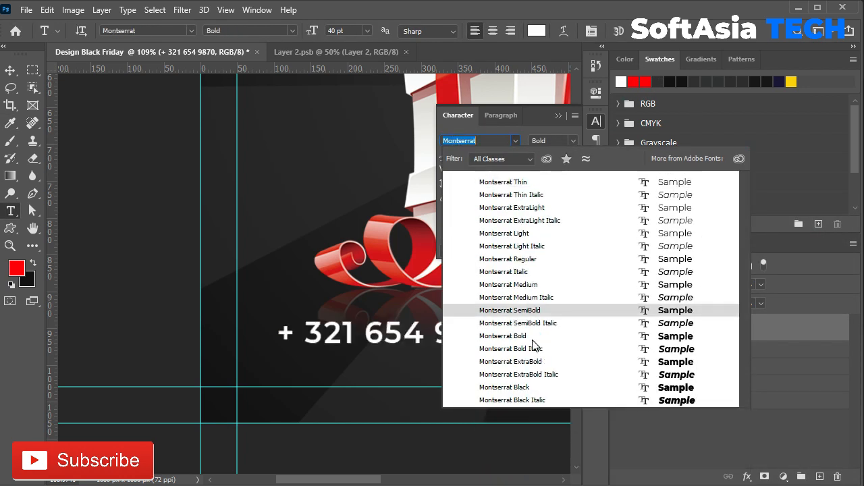
click(534, 336)
Set the phone number's tracking to 0.
click(558, 118)
scroll(233, 432, up, 2)
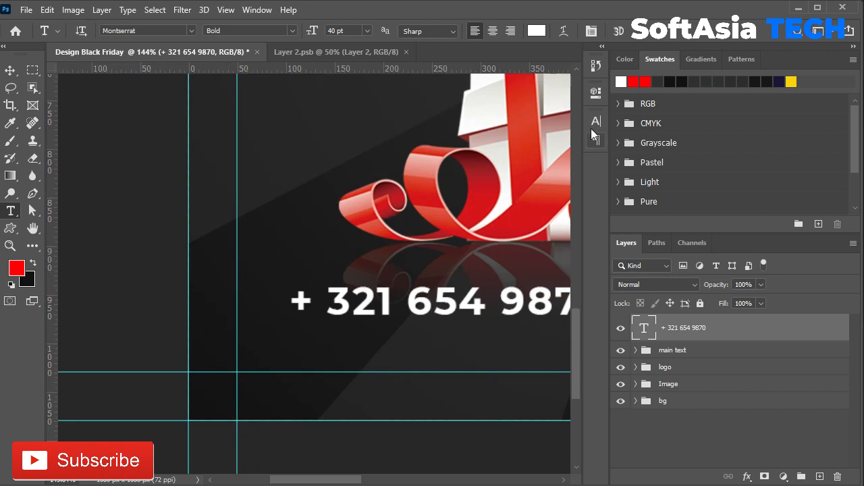
click(595, 122)
click(573, 169)
click(548, 253)
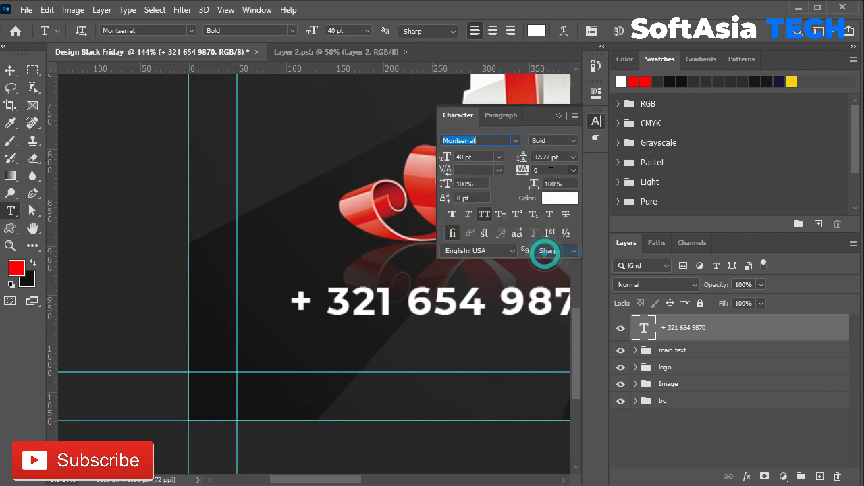
click(557, 117)
Move the phone number left and scale it down to about 69% with Free Transform.
key(v)
drag(418, 309, 368, 319)
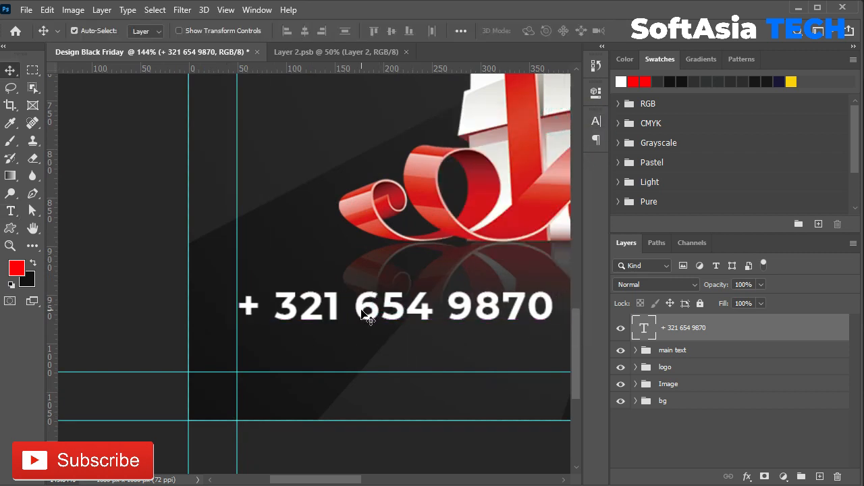
key(ctrl+t)
drag(555, 289, 458, 299)
drag(367, 308, 366, 322)
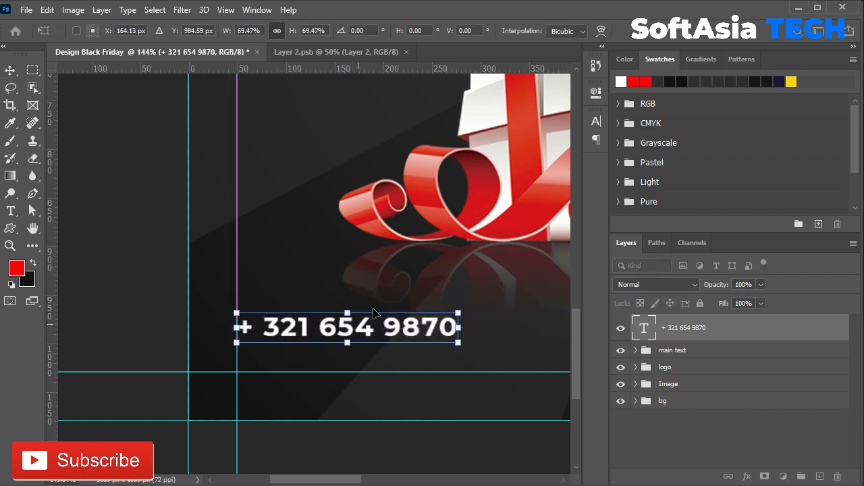
click(666, 35)
key(t)
click(303, 405)
key(BackSpace)
click(596, 121)
click(573, 141)
click(573, 233)
click(572, 171)
click(556, 330)
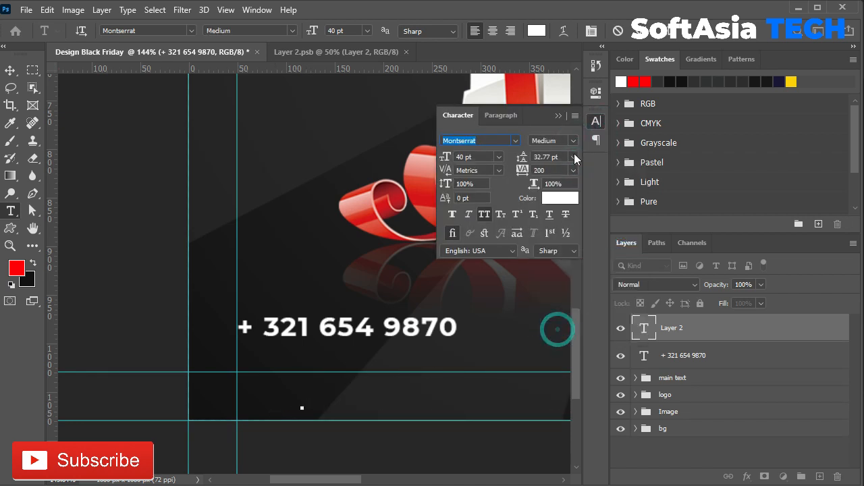
click(438, 157)
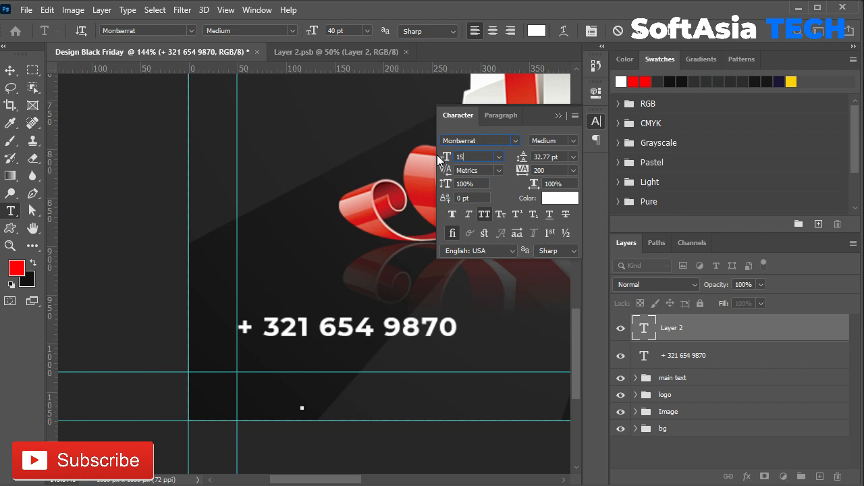
click(558, 116)
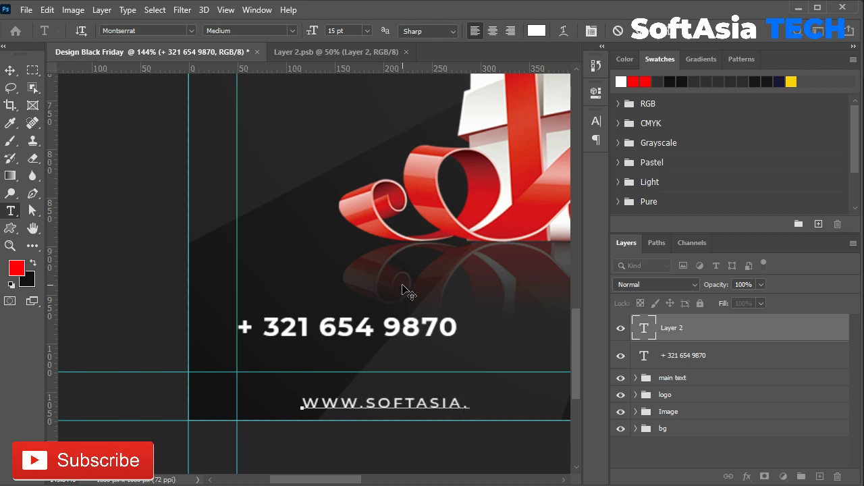
click(713, 331)
Place the website line just under the phone number and nudge the phone number to align with it.
key(v)
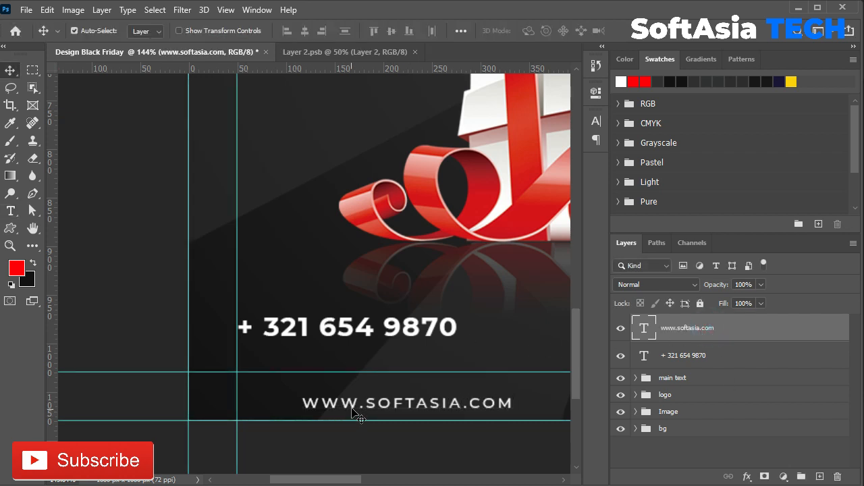
scroll(339, 420, up, 1)
drag(354, 418, 287, 376)
drag(289, 330, 290, 344)
key(Right)
key(Right)
key(Right)
key(Right)
key(Right)
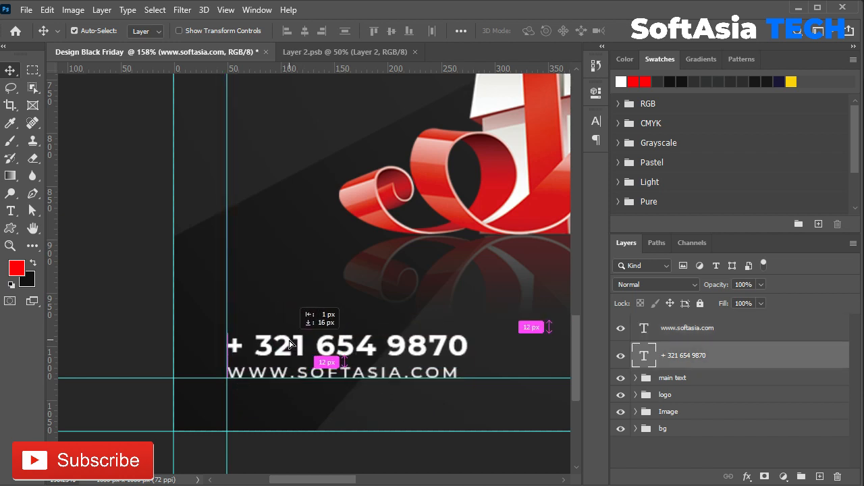
Nudge the phone number slightly, then group the phone and website text layers into a group named info.
key(Down)
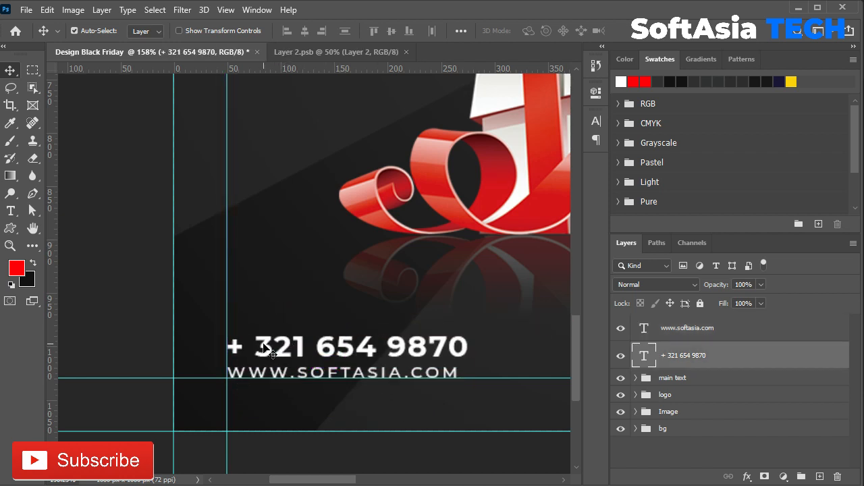
key(Up)
key(Up)
key(Down)
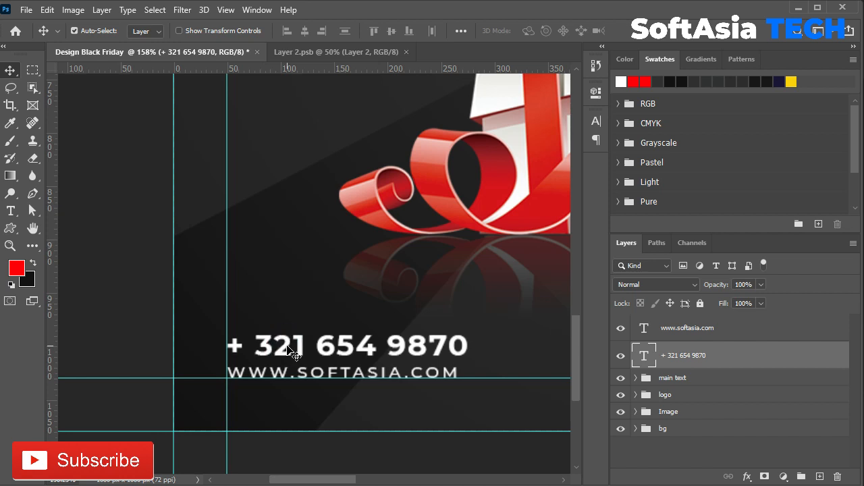
scroll(322, 374, down, 4)
drag(428, 330, 273, 325)
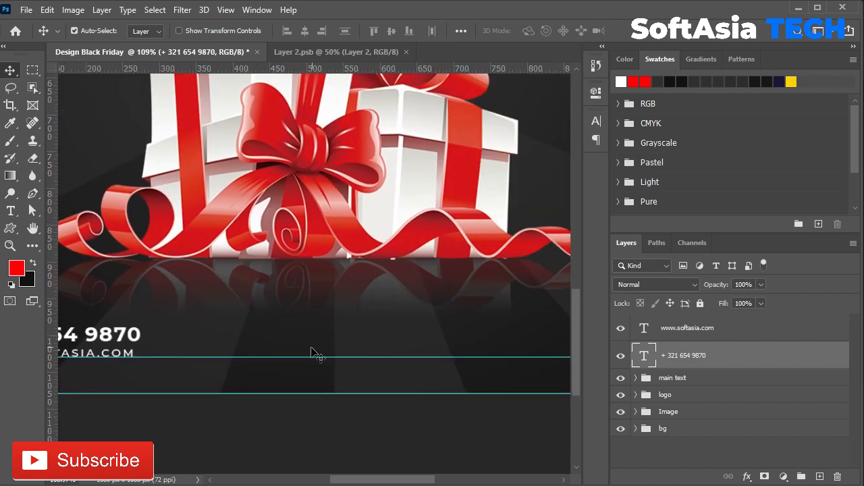
scroll(317, 355, up, 3)
ctrl+click(699, 331)
key(ctrl+g)
double_click(672, 321)
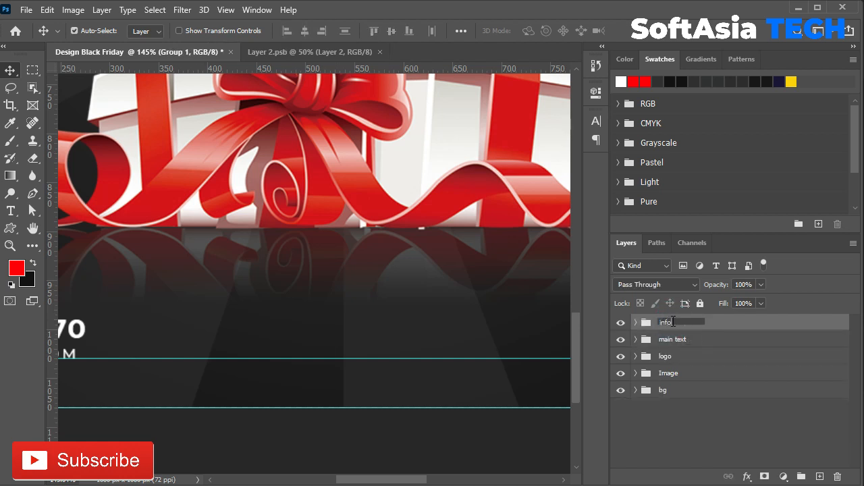
key(Return)
Draw a white pill-shaped rounded rectangle with 17 px corner radius below the contact details.
scroll(209, 357, up, 1)
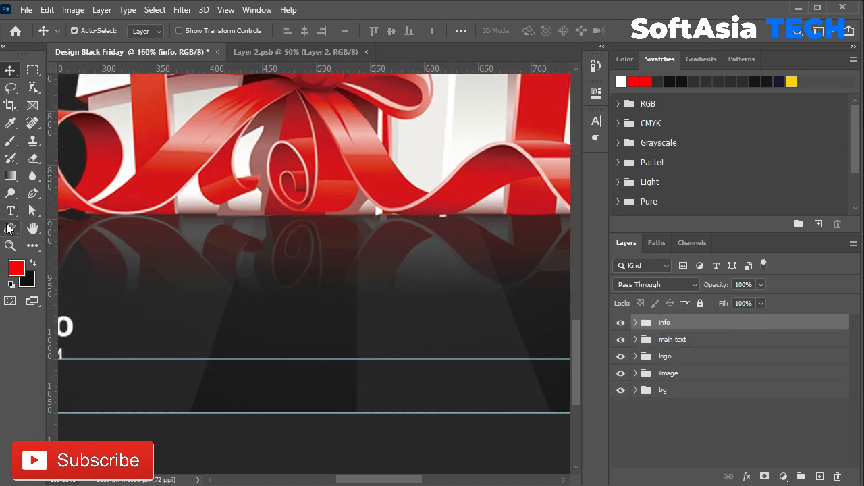
right_click(10, 228)
click(52, 230)
drag(223, 322, 357, 360)
text(17)
key(Return)
click(404, 172)
click(406, 244)
click(558, 88)
key(ctrl+Return)
scroll(250, 332, up, 2)
Add the text ORDER NOW in Montserrat Bold 40 pt above the rounded rectangle.
key(t)
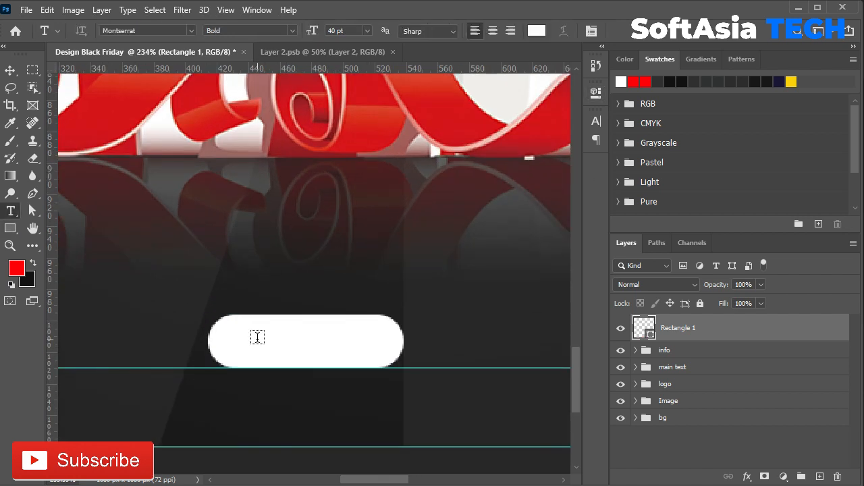
click(265, 276)
key(BackSpace)
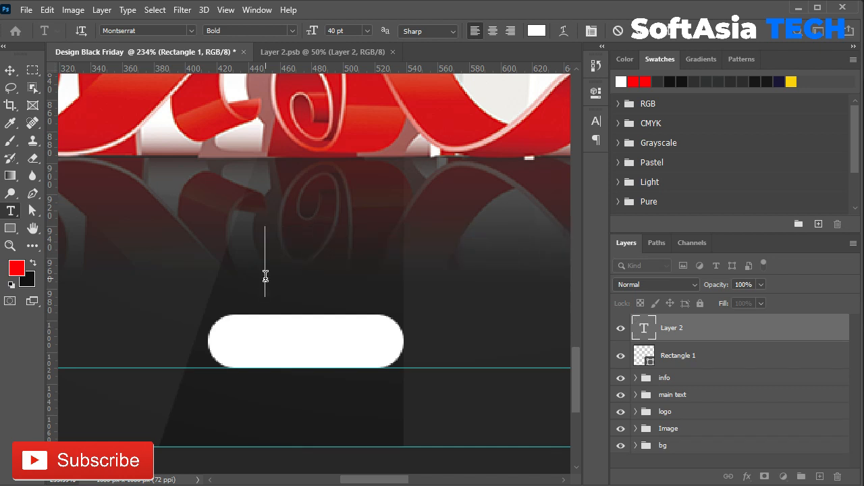
text(ODER)
key(BackSpace)
key(BackSpace)
key(BackSpace)
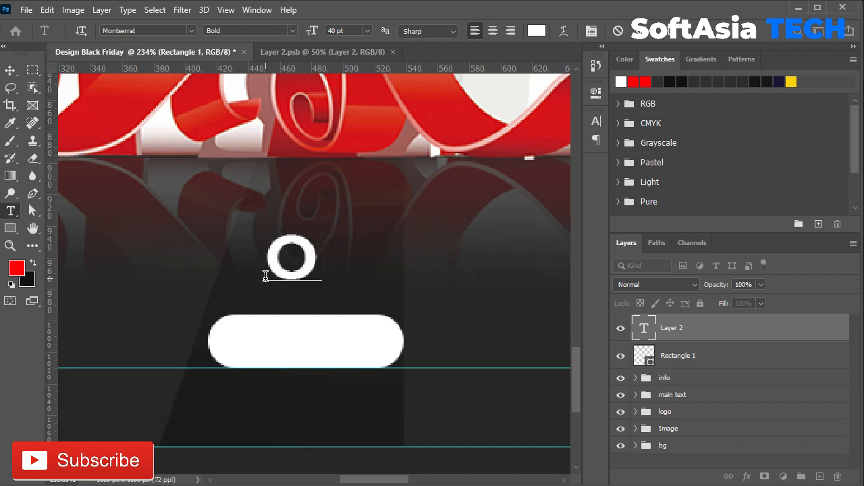
text(RDER N)
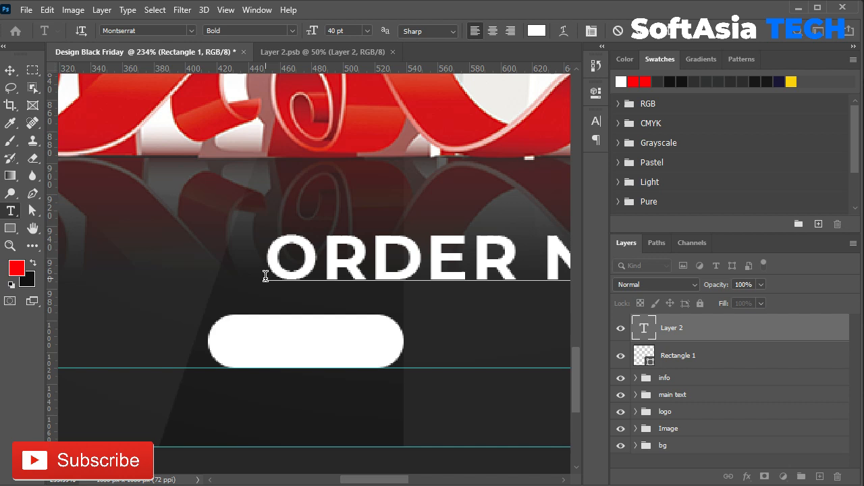
click(733, 338)
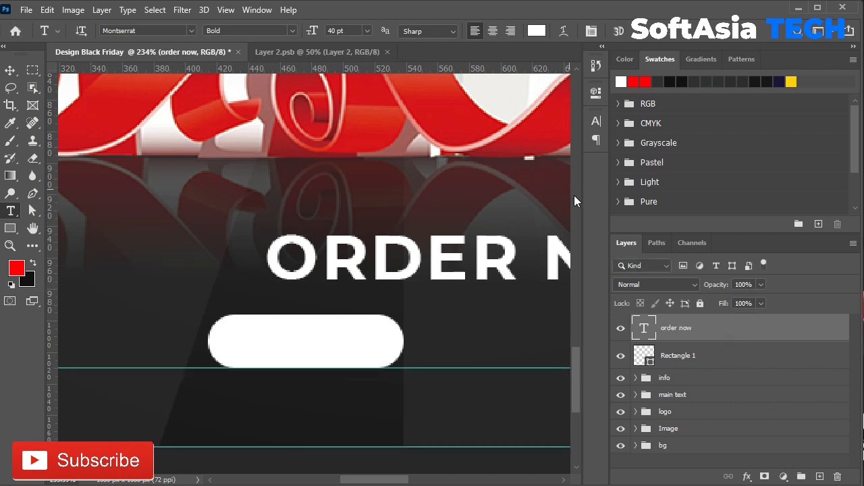
Set the ORDER NOW text's tracking to 0 in the Character panel.
click(595, 140)
click(596, 121)
click(572, 170)
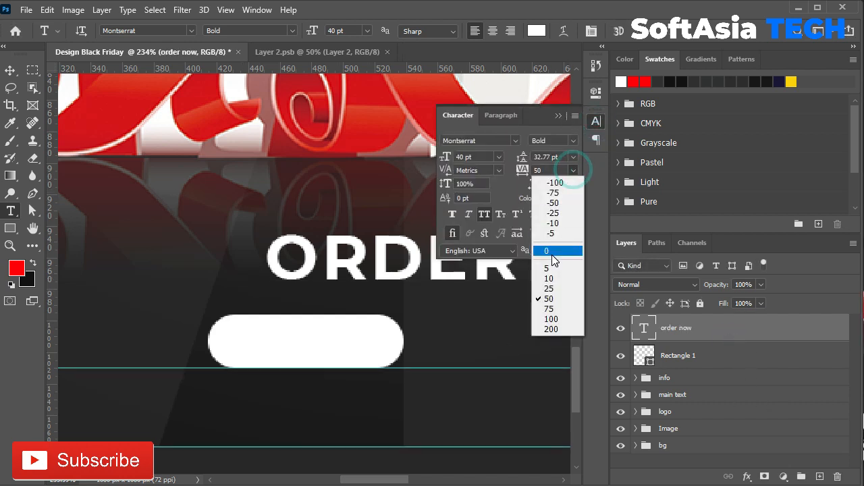
click(551, 251)
Change the ORDER NOW text colour to the red swatch, then back to white.
click(553, 199)
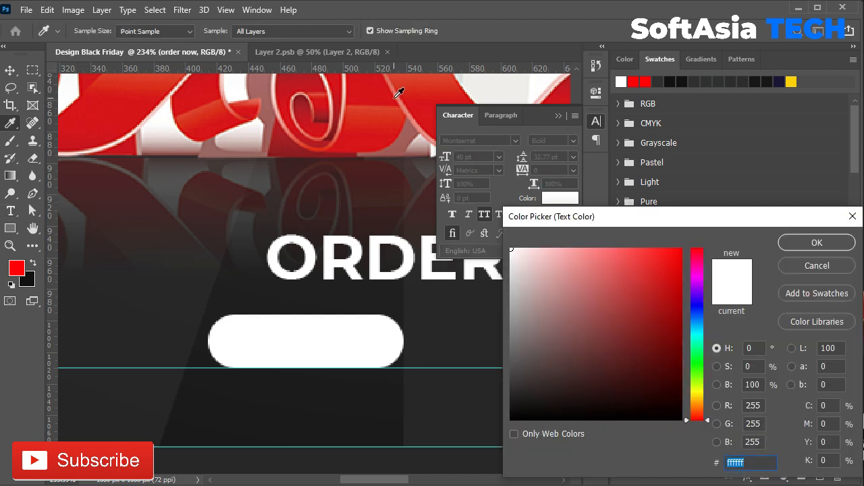
click(635, 81)
click(817, 242)
click(560, 197)
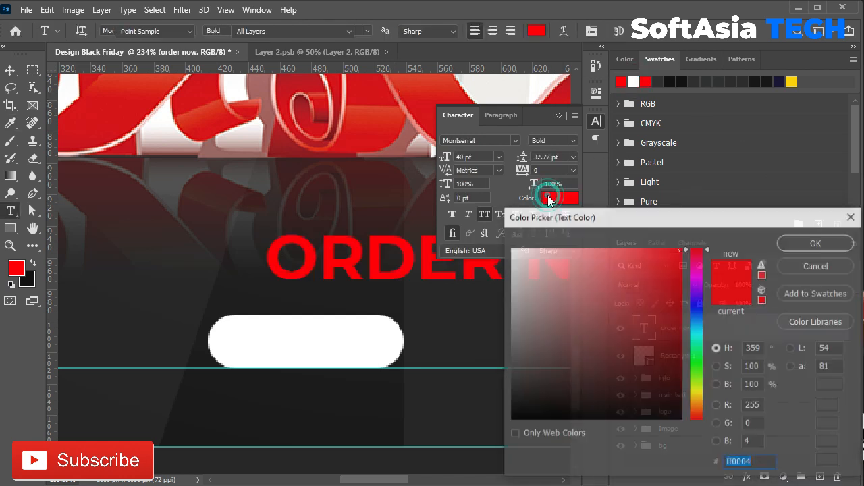
drag(527, 261, 511, 249)
click(816, 243)
Fill the rounded rectangle with the red swatch colour.
click(639, 355)
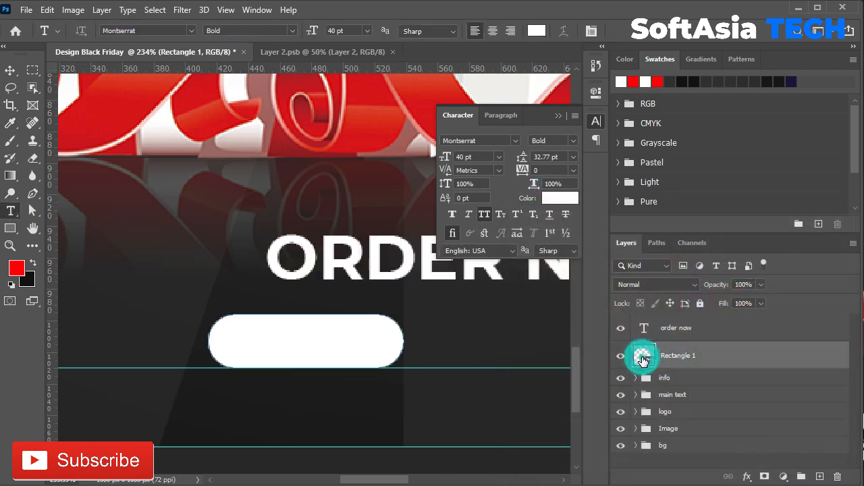
double_click(643, 355)
click(633, 81)
click(816, 243)
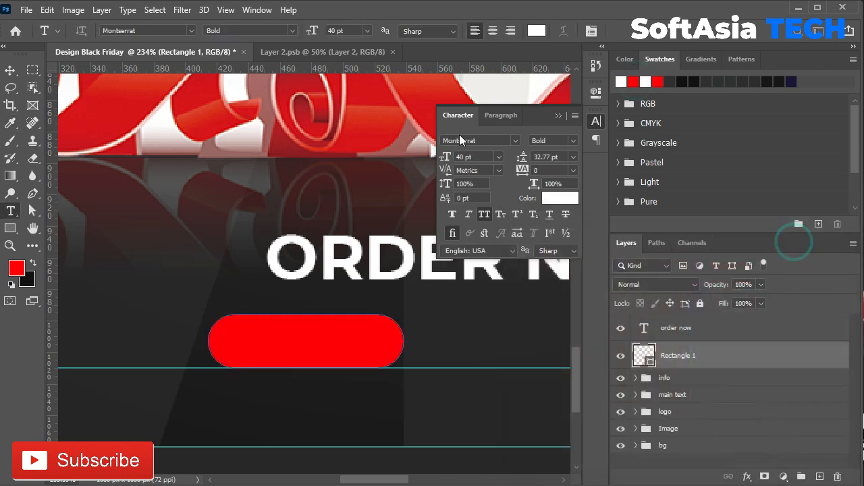
Scale the ORDER NOW text down to about 13.6 pt and move it onto the red button.
click(717, 356)
key(ctrl+t)
key(Escape)
click(676, 328)
key(ctrl+t)
drag(312, 250, 160, 256)
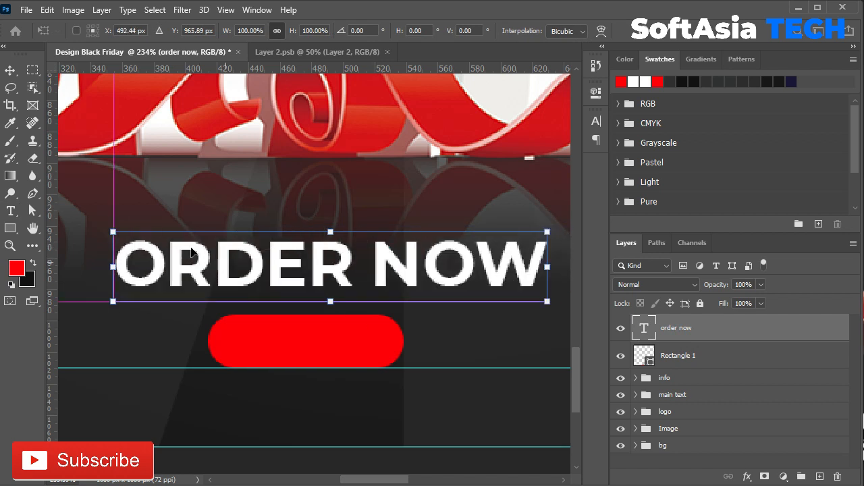
drag(112, 232, 370, 278)
drag(426, 293, 262, 351)
drag(403, 329, 375, 331)
click(718, 334)
Load the button shape as a selection and align the ORDER NOW text to its horizontal centre.
key(t)
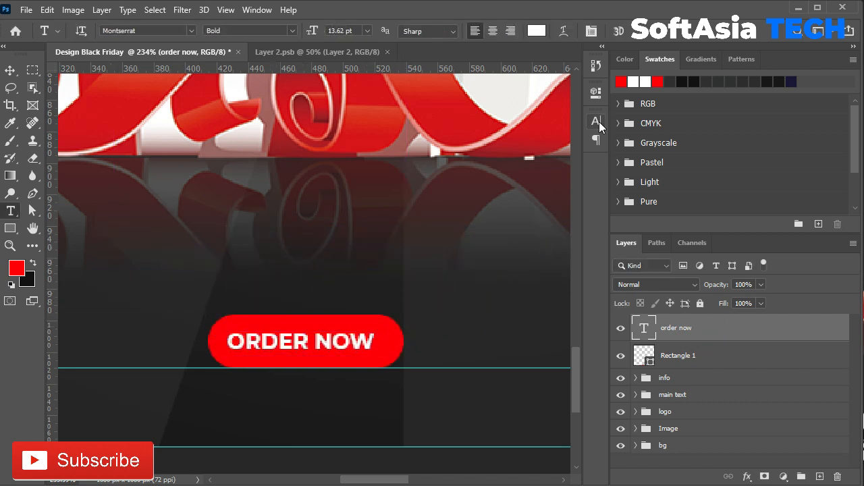
click(596, 120)
click(596, 120)
ctrl+click(642, 357)
key(v)
click(304, 31)
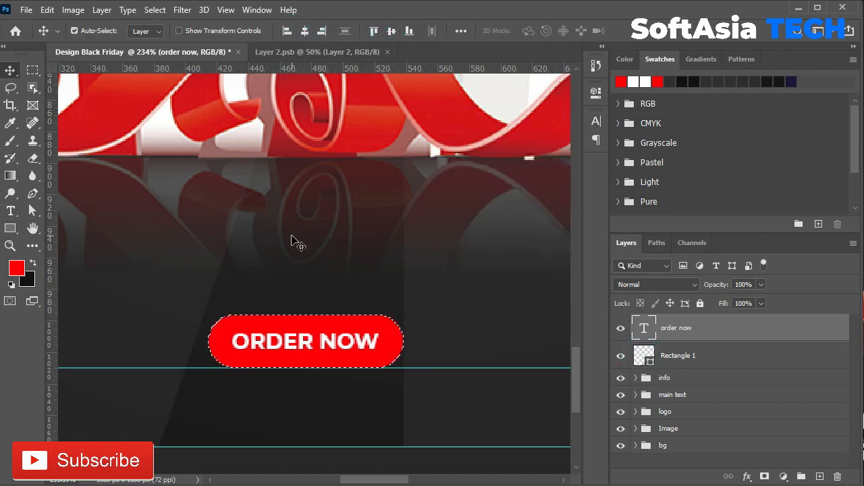